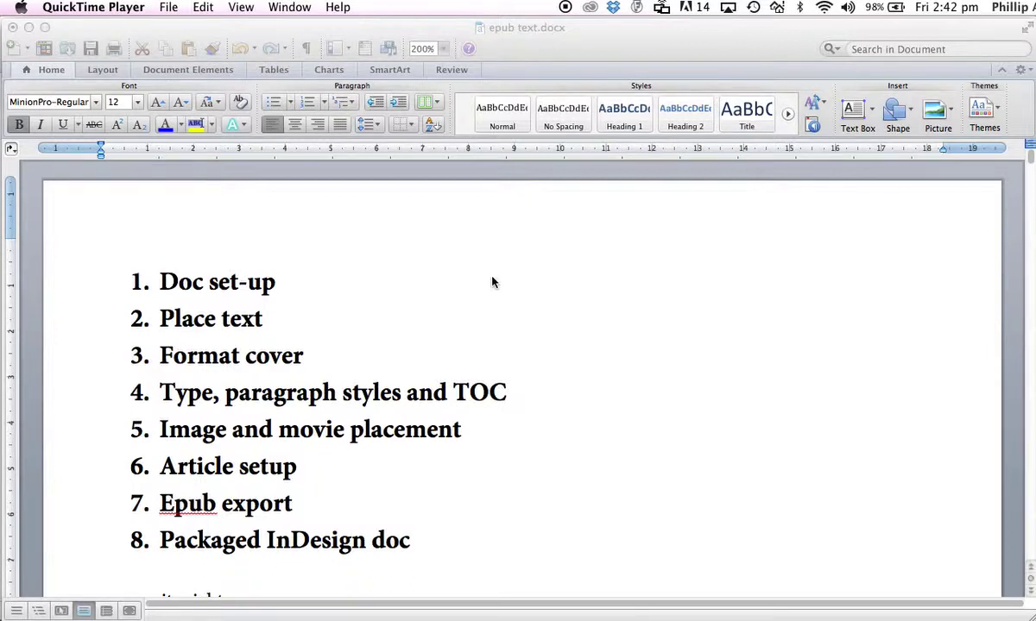
# Save the changes to the epub text document in Microsoft Word and close it.
pyautogui.click(1031, 160)
pyautogui.moveTo(1032, 161); pyautogui.dragTo(957, 166)
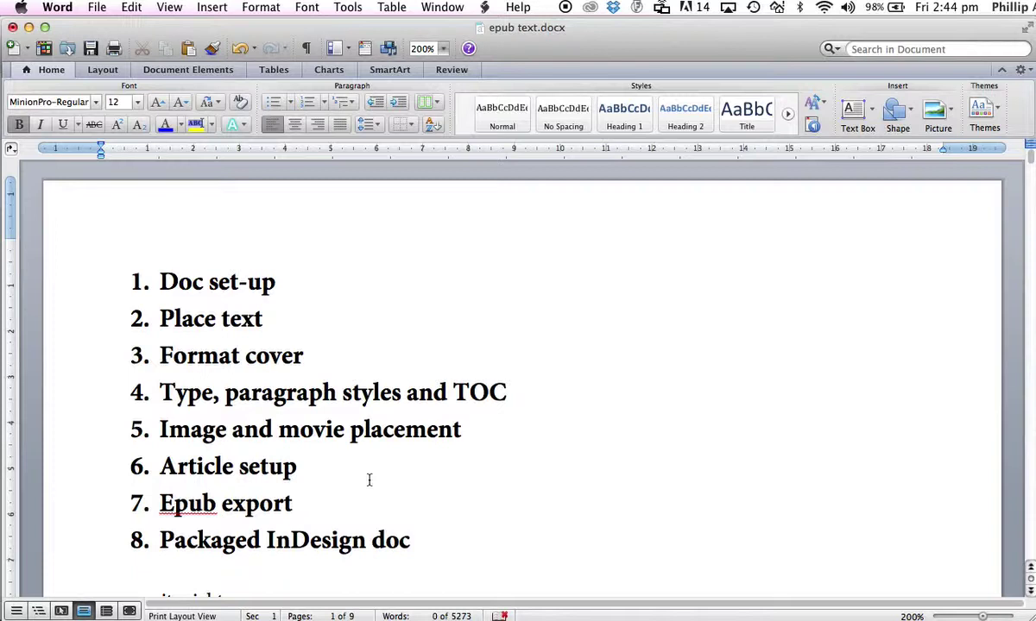
pyautogui.click(13, 28)
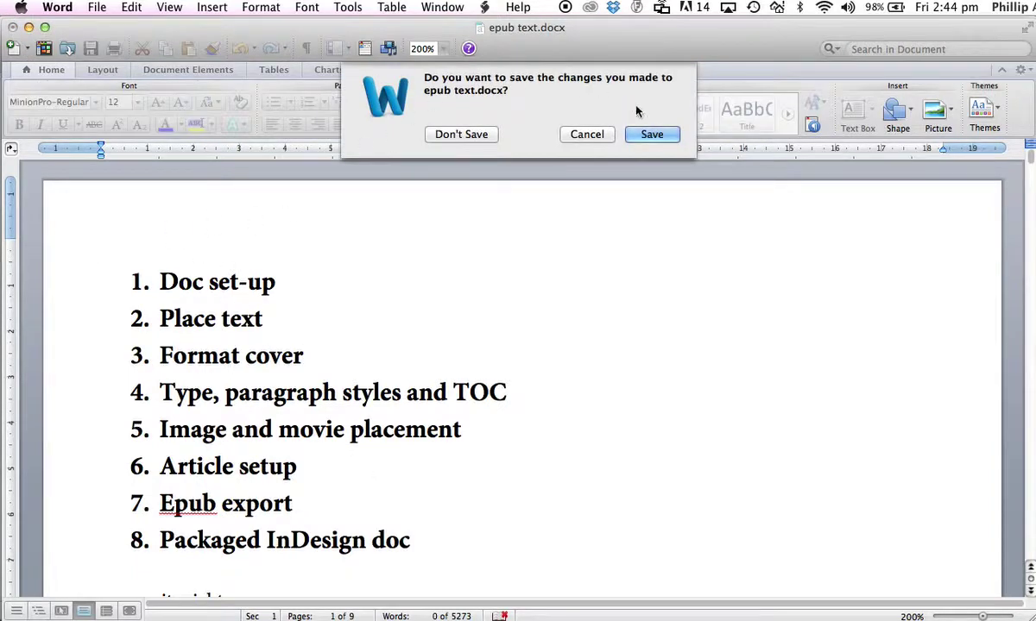
pyautogui.click(653, 132)
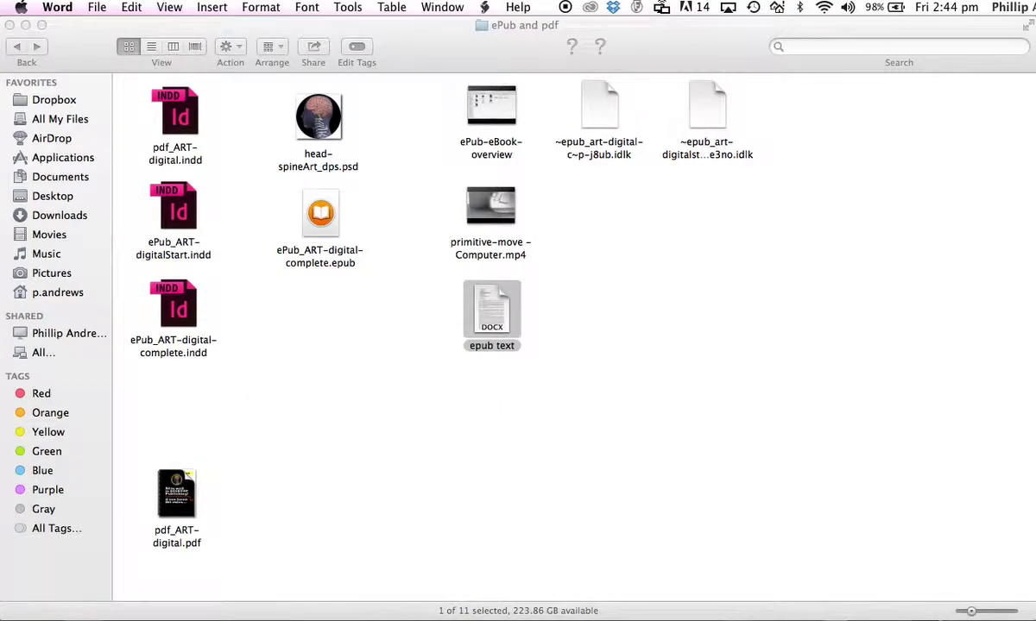
# Switch to InDesign and close Untitled-2 without saving it.
pyautogui.click(405, 605)
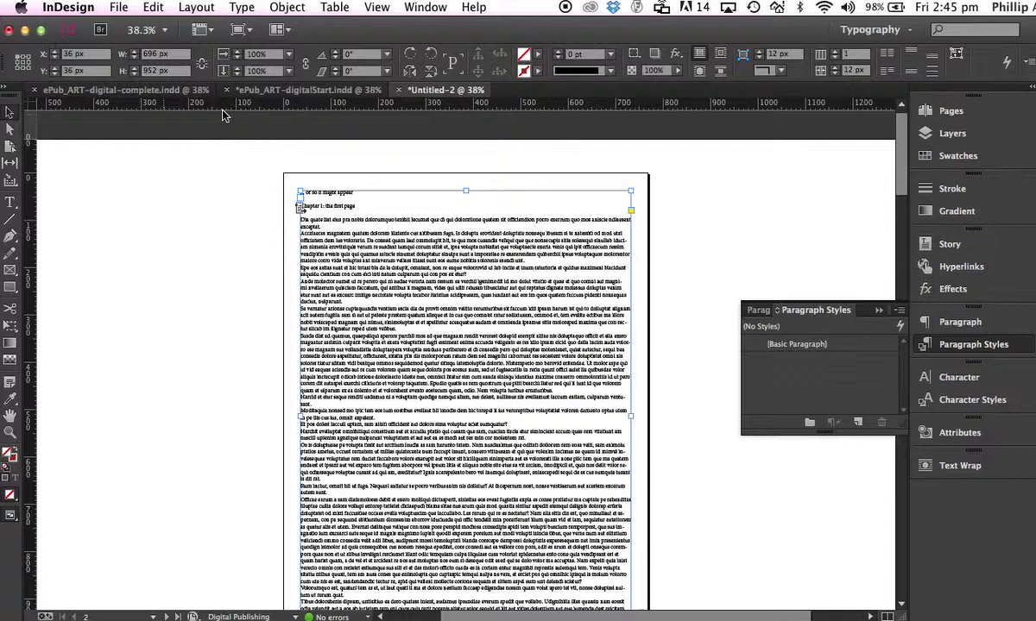
pyautogui.click(398, 89)
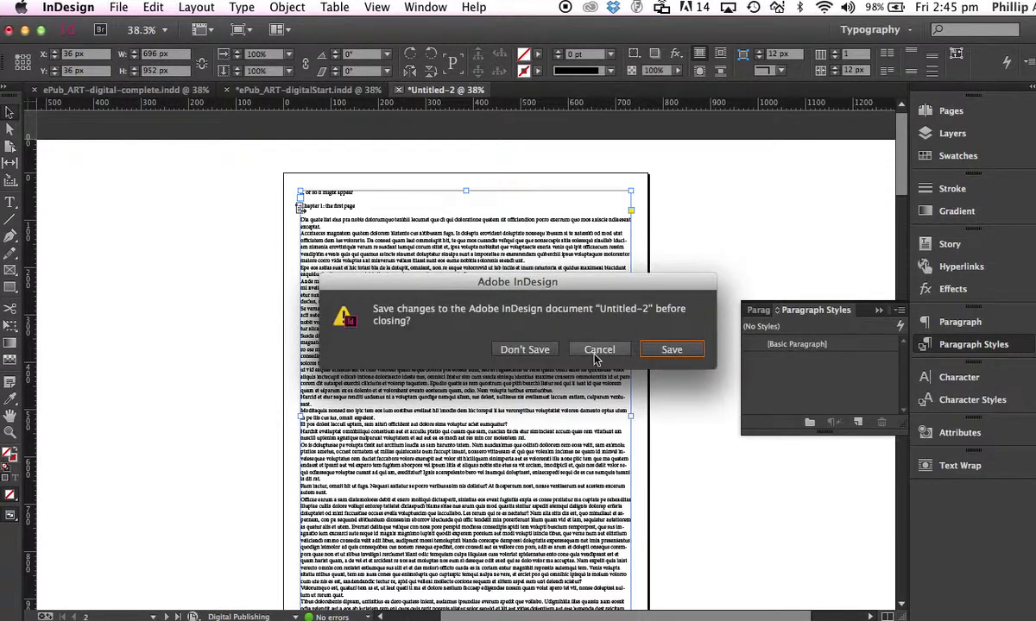
pyautogui.click(525, 350)
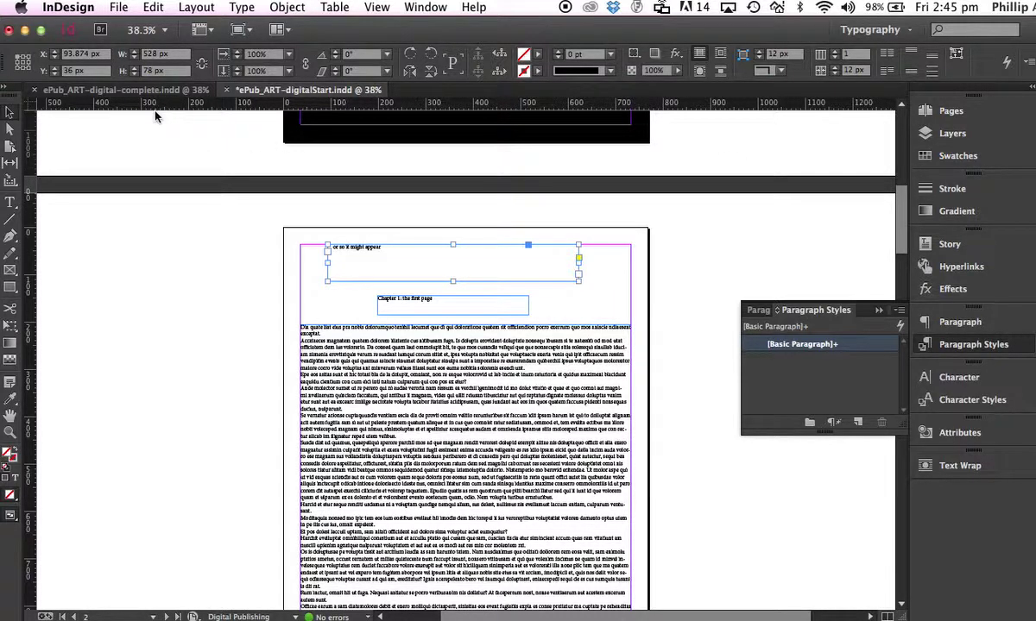
# Review the ePub_ART-digital-complete document, then minimise the InDesign window.
pyautogui.moveTo(898, 204); pyautogui.dragTo(742, 130)
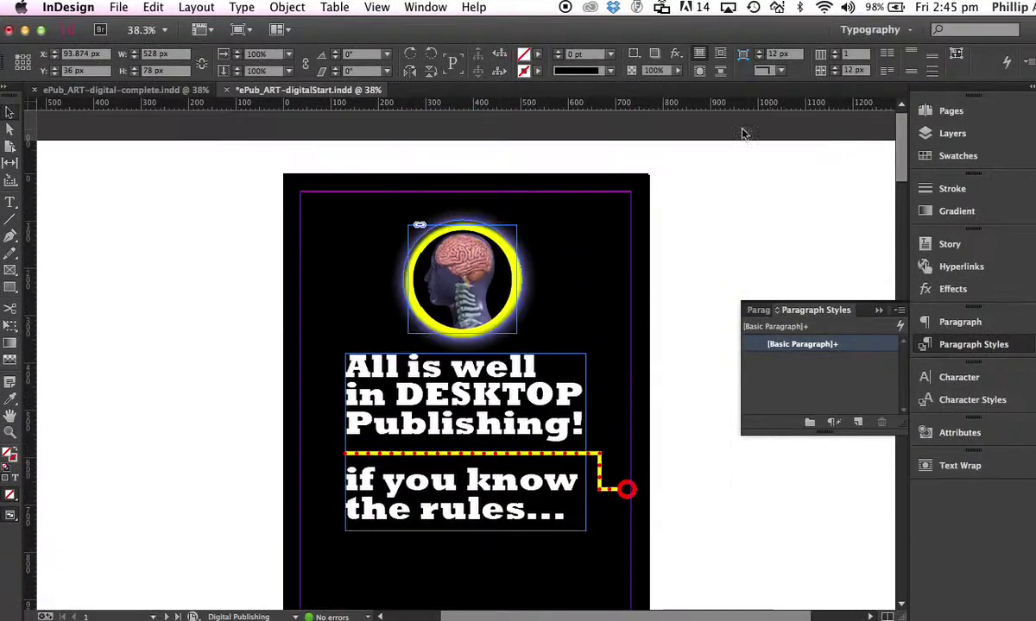
pyautogui.click(117, 90)
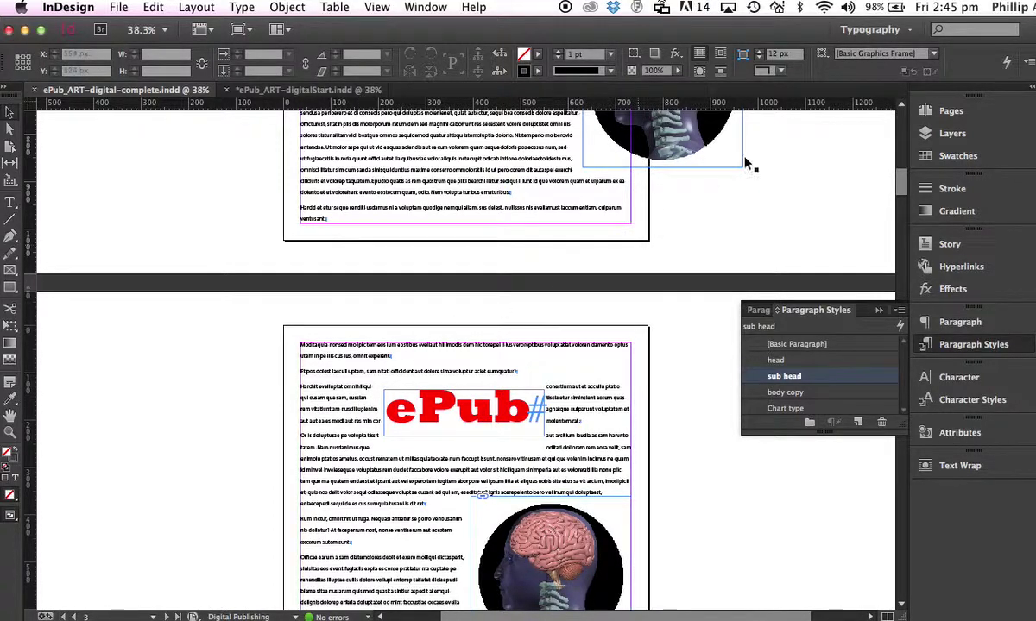
pyautogui.moveTo(901, 179); pyautogui.dragTo(901, 123)
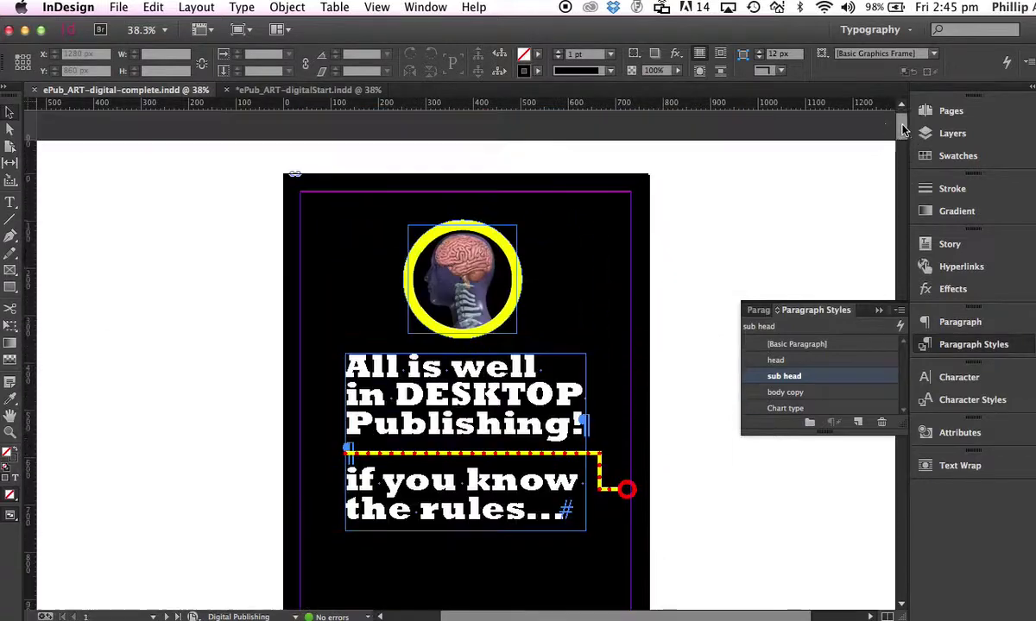
pyautogui.click(25, 30)
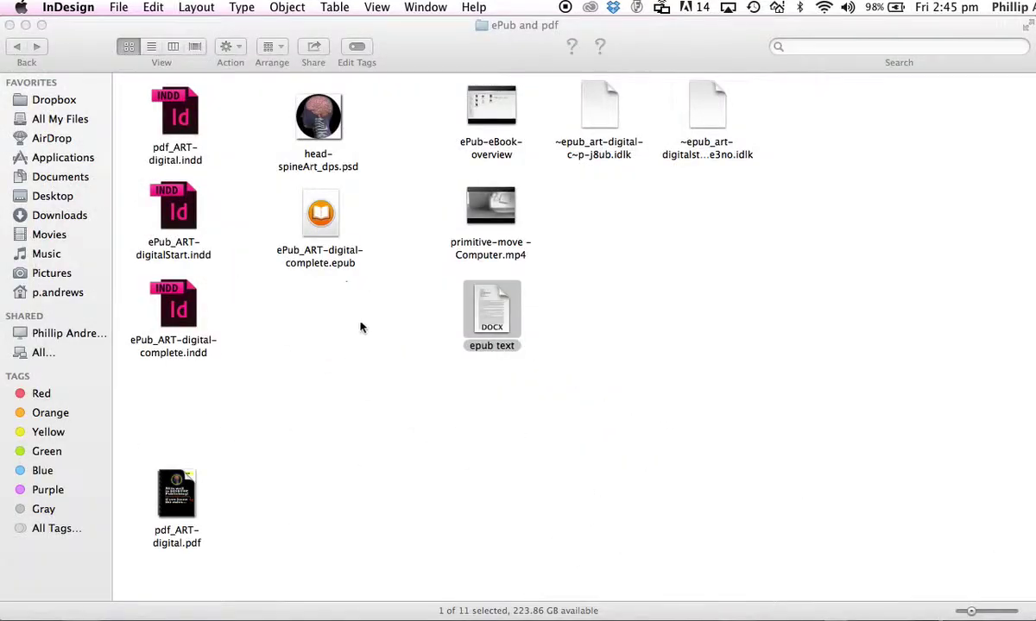
pyautogui.click(360, 330)
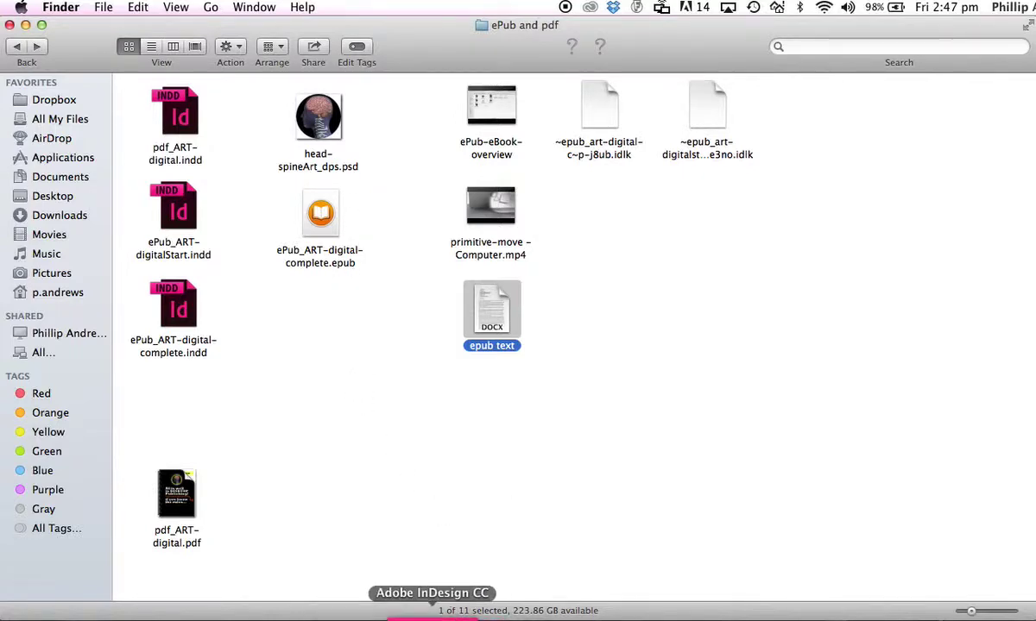
# Restore the InDesign window and start a new document via File > New > Document.
pyautogui.click(414, 614)
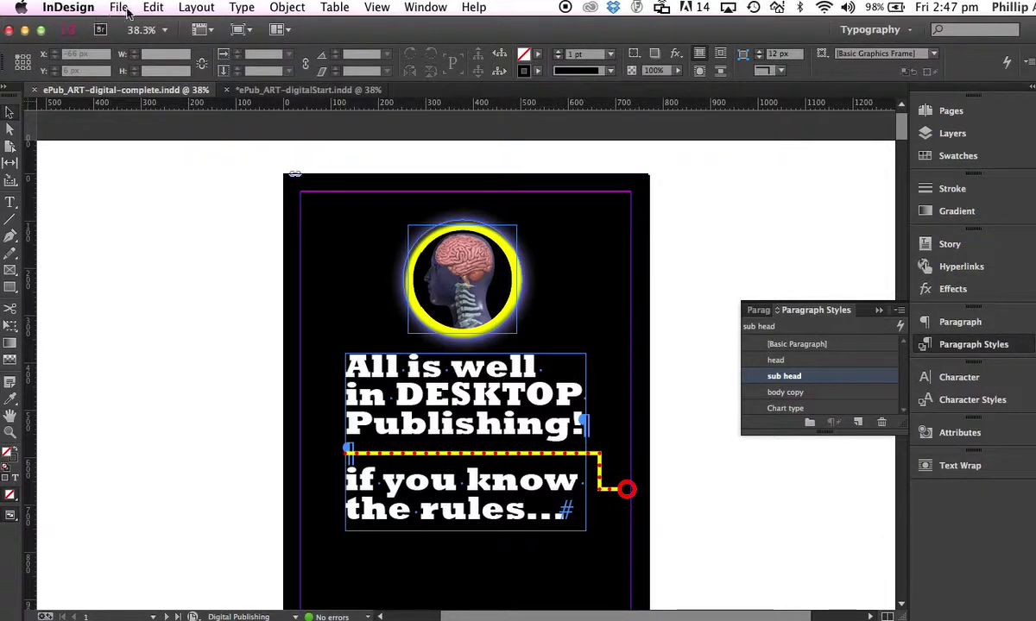
pyautogui.click(119, 8)
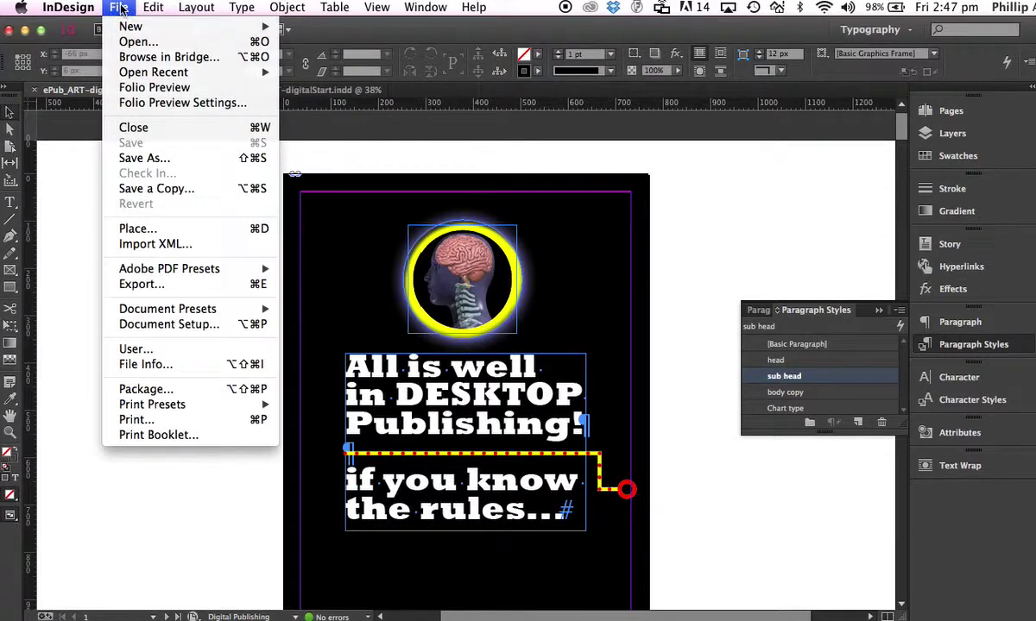
pyautogui.moveTo(123, 27)
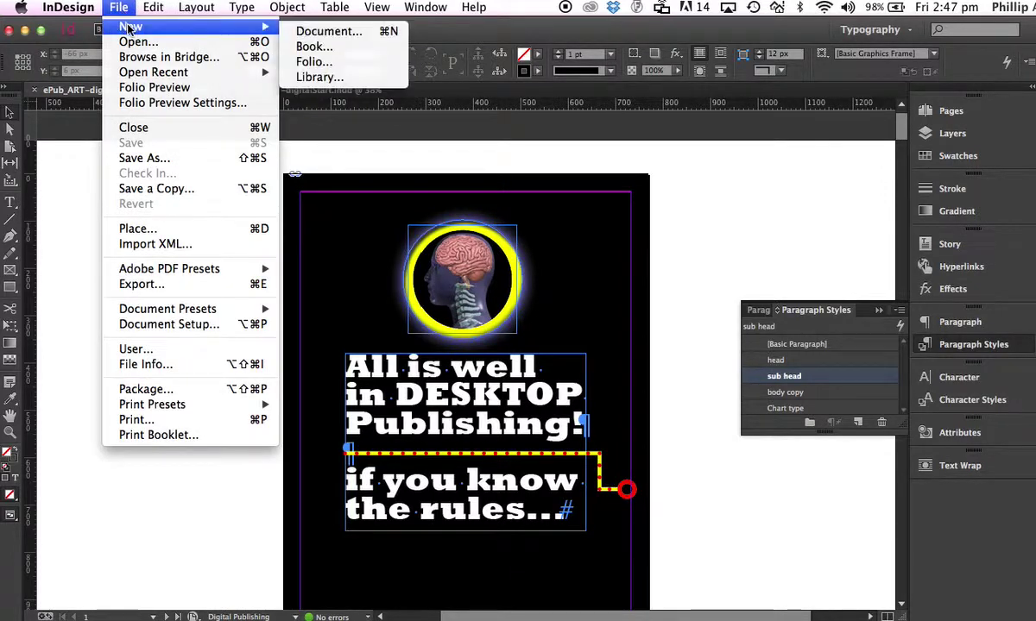
pyautogui.click(337, 33)
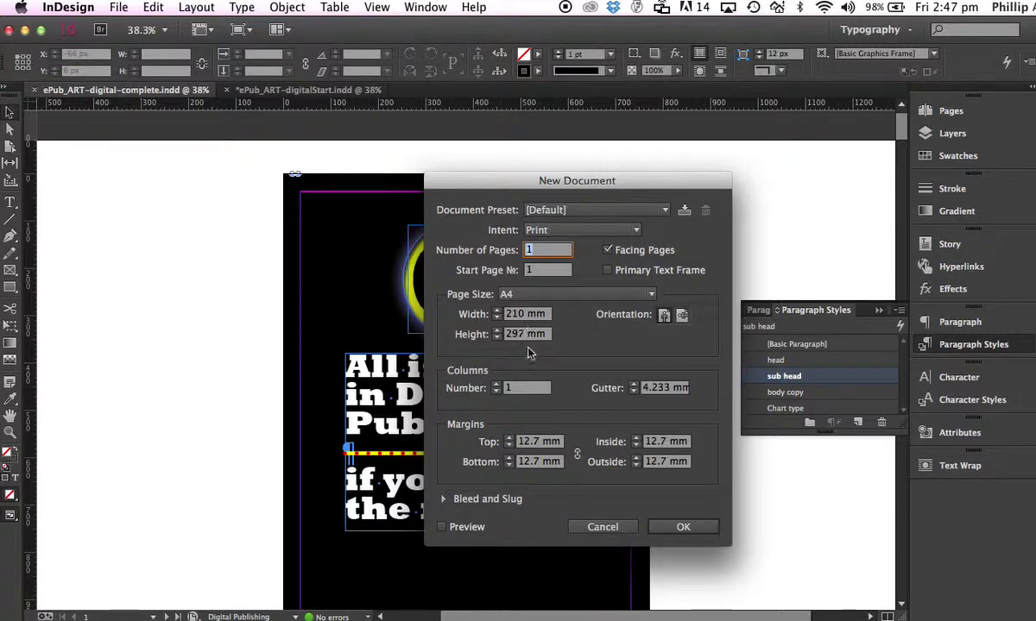
# Set Intent to Digital Publishing and Page Size to iPad, portrait at 768 × 1024 px.
pyautogui.click(618, 231)
pyautogui.click(596, 279)
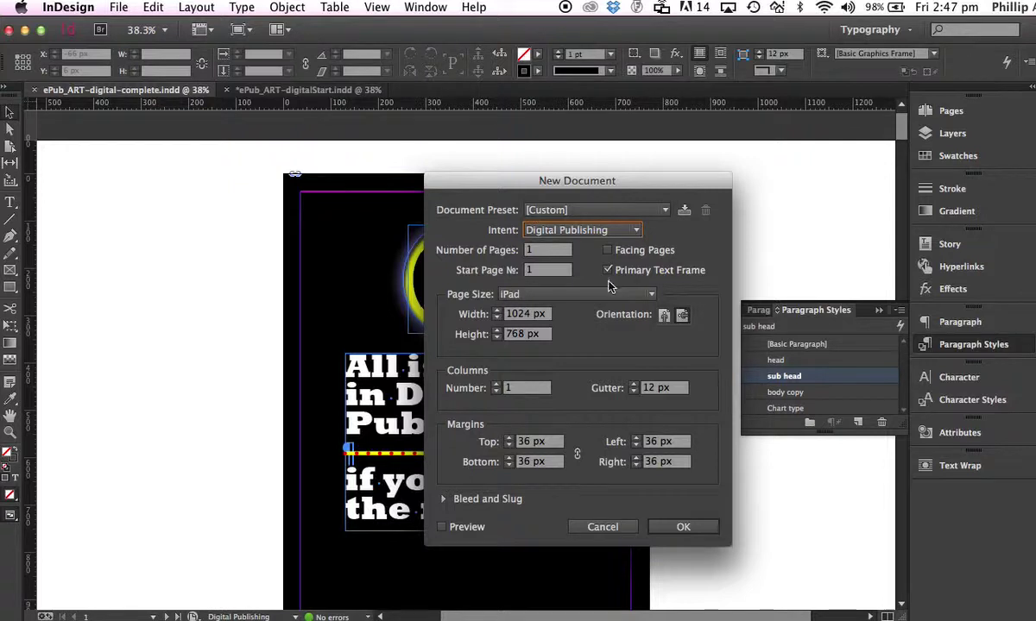
pyautogui.click(664, 319)
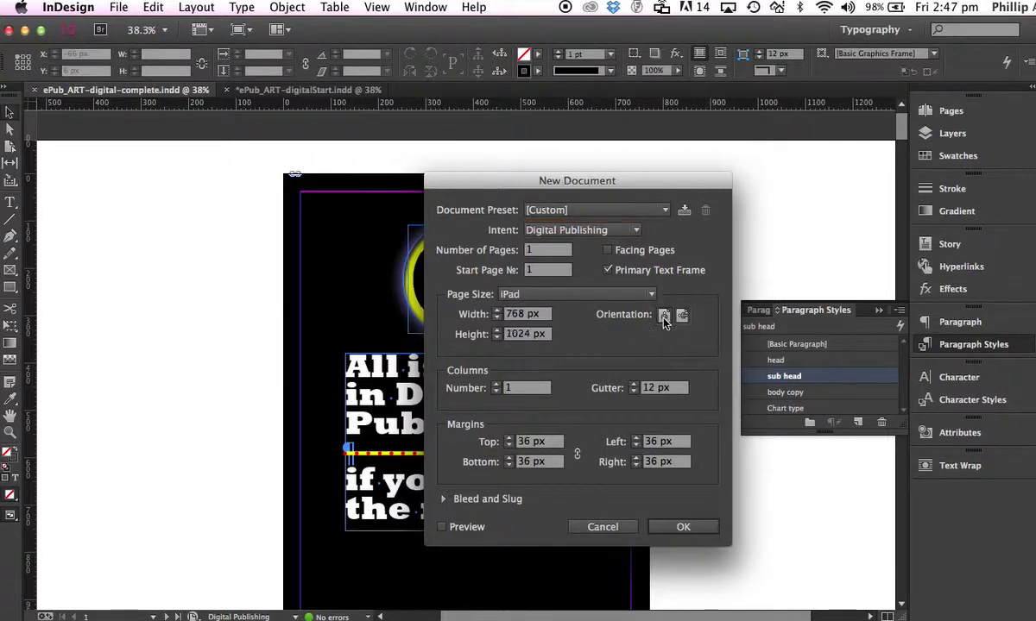
pyautogui.click(547, 295)
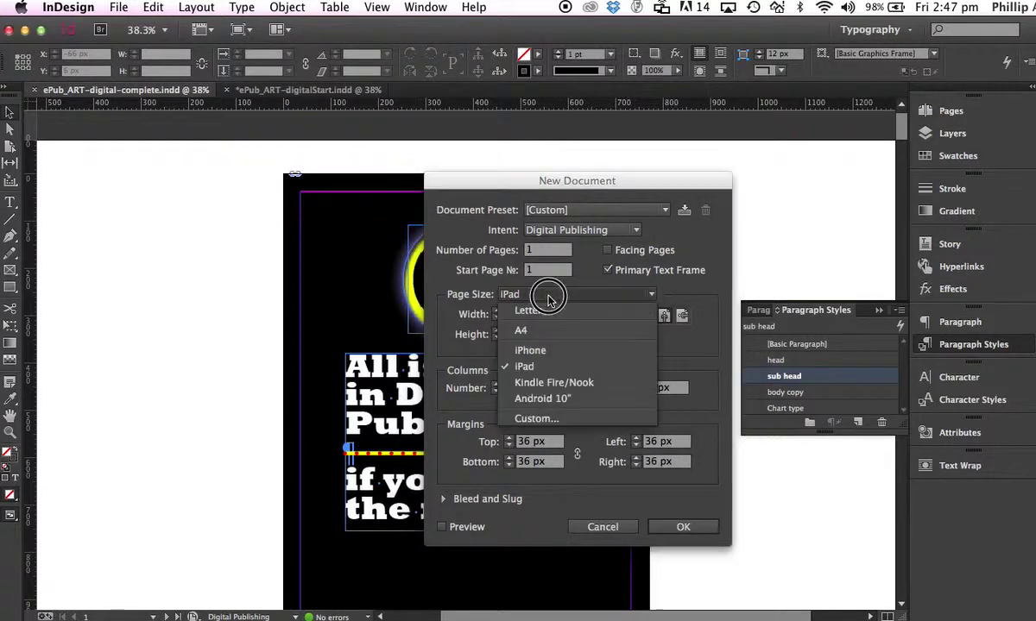
pyautogui.click(525, 369)
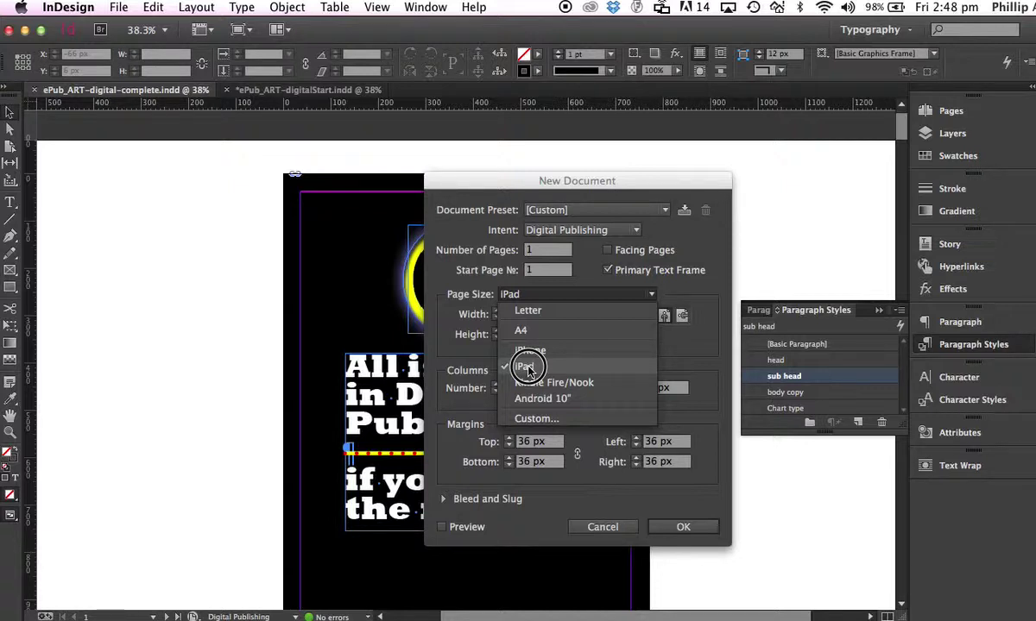
pyautogui.click(526, 367)
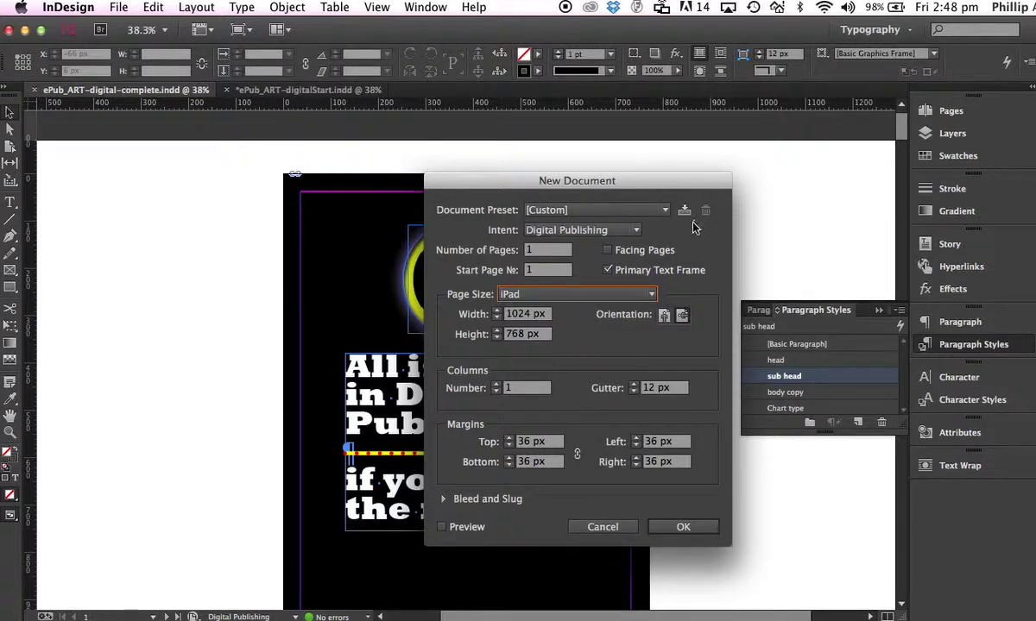
pyautogui.click(663, 316)
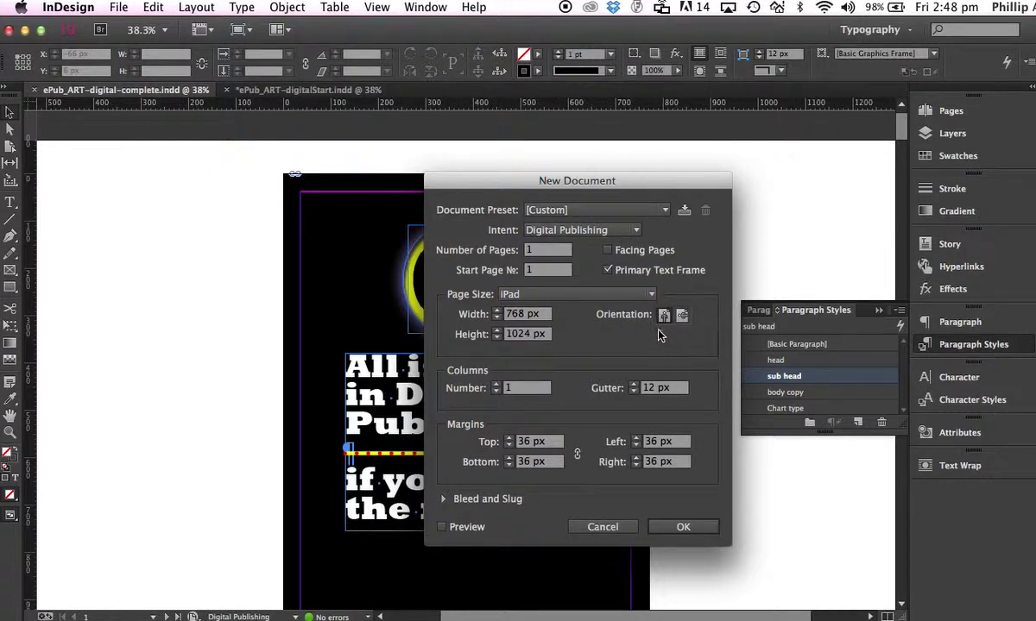
# Accept the settings to create Untitled-3 and scroll to its blank portrait iPad page.
pyautogui.click(686, 528)
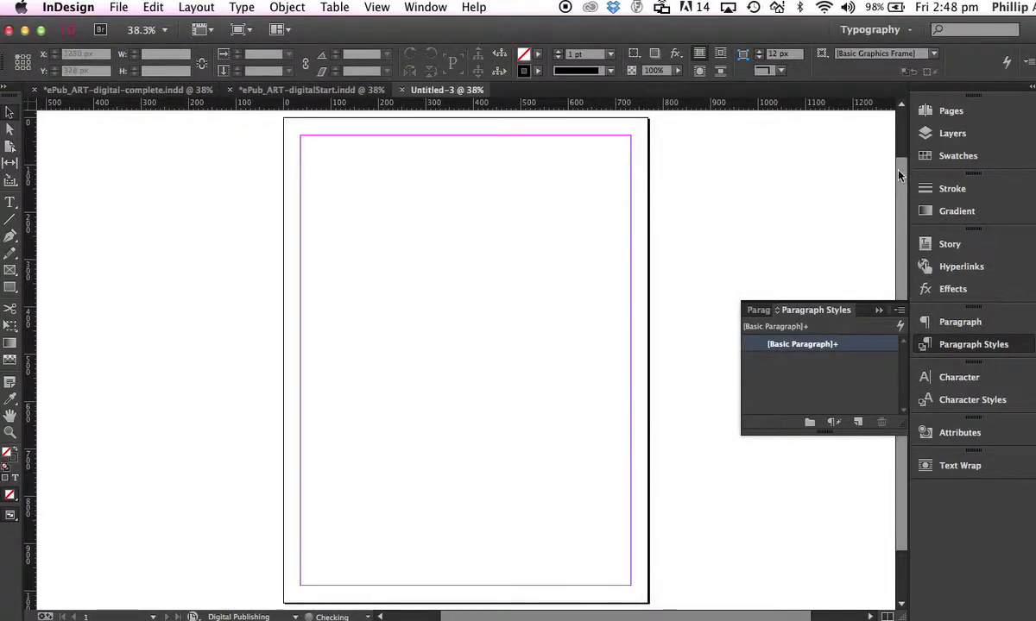
pyautogui.moveTo(898, 189)
pyautogui.mouseDown()
pyautogui.moveTo(899, 122)
pyautogui.moveTo(896, 172)
pyautogui.mouseUp()
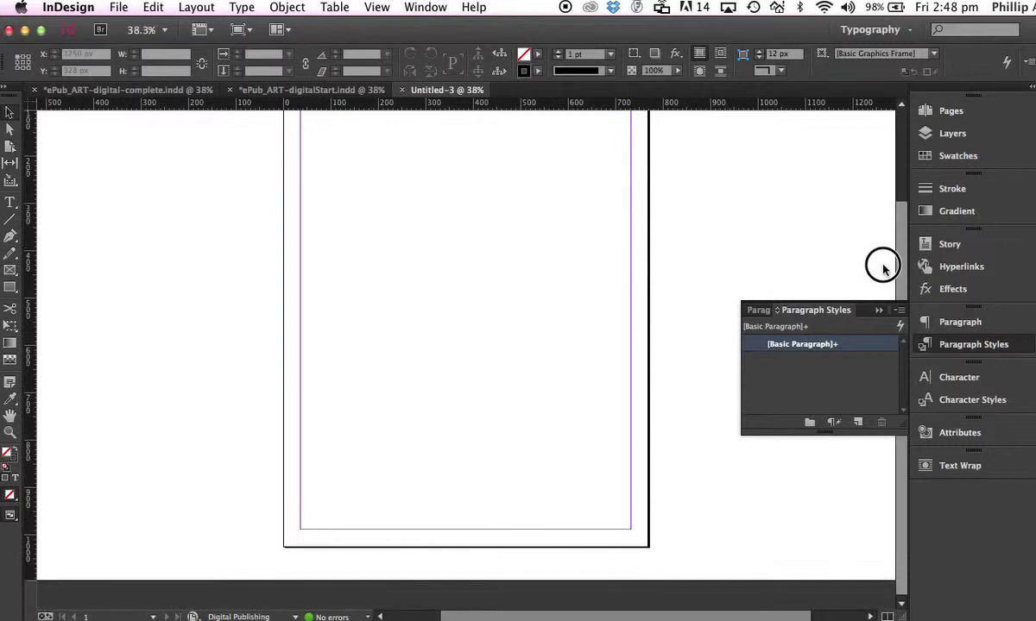
pyautogui.scroll(3, 880, 258)
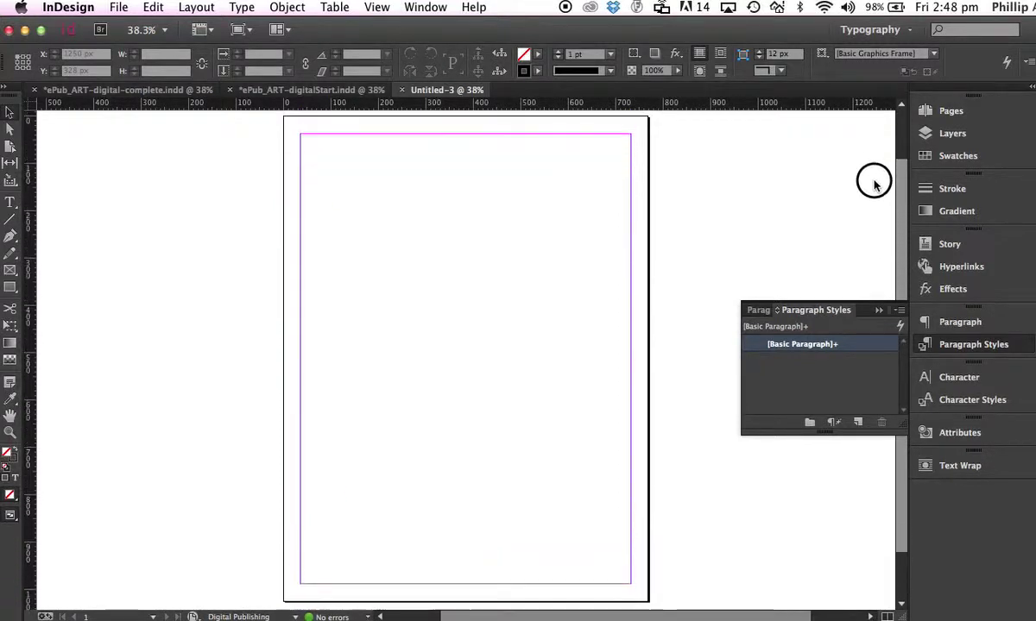
pyautogui.scroll(3, 874, 184)
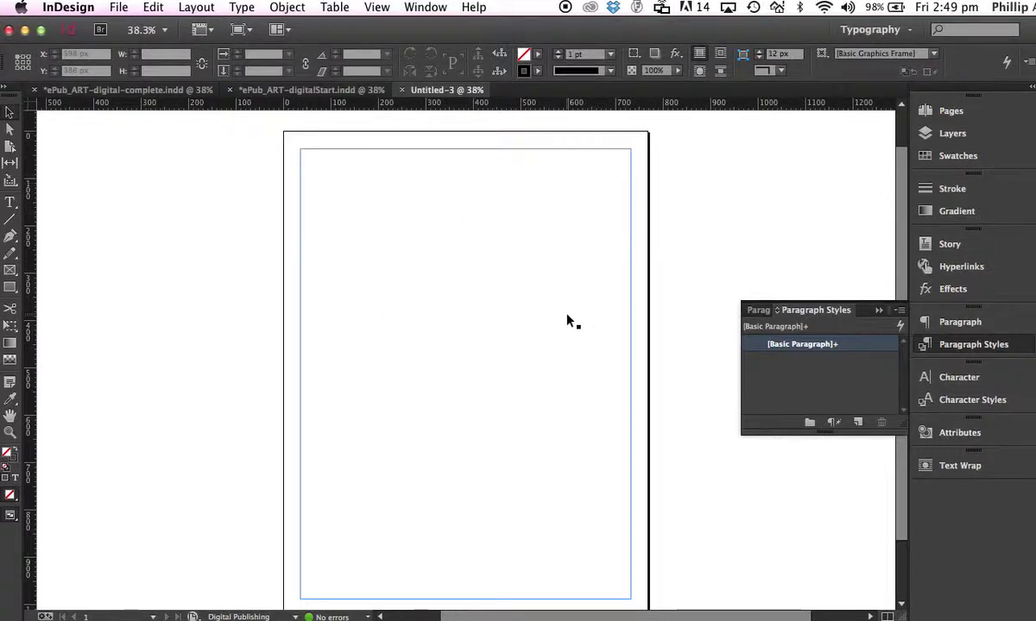
# In File Info, enter 'Teaching tools' as Document Title, add an author, and confirm.
pyautogui.click(119, 8)
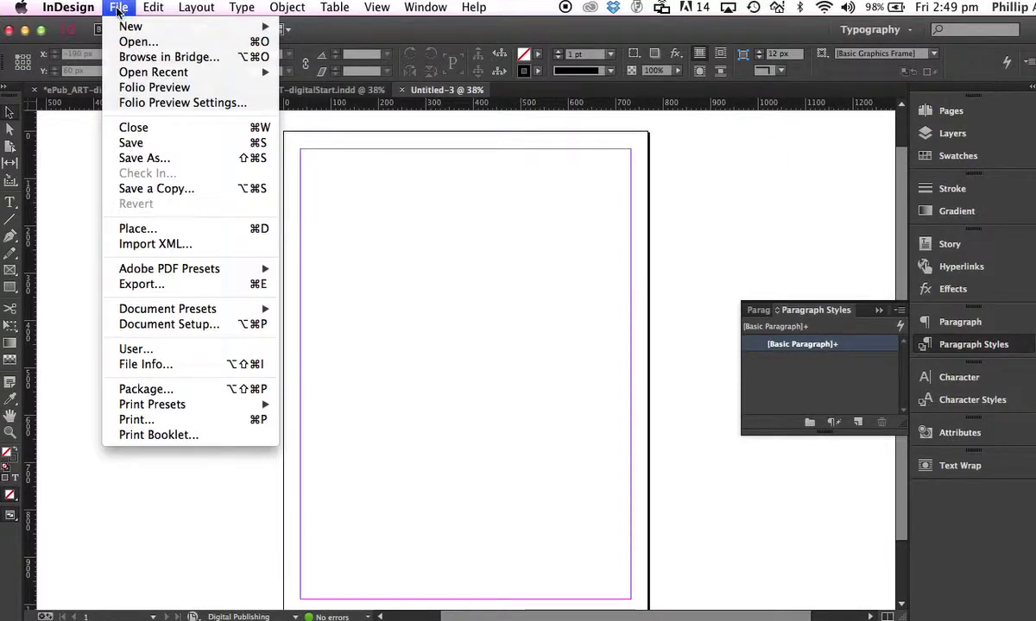
pyautogui.click(162, 366)
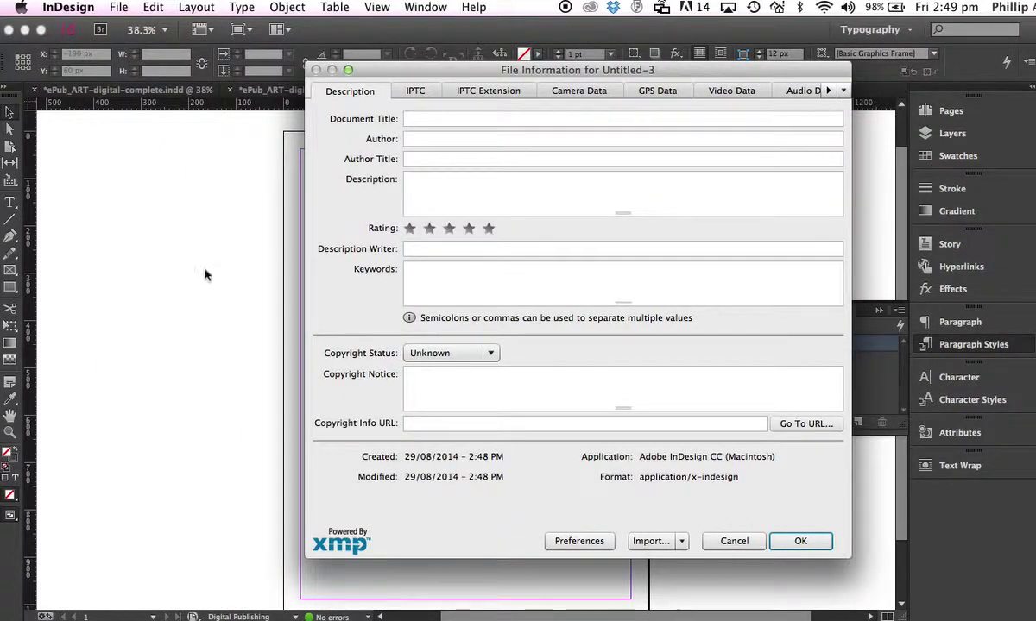
pyautogui.click(423, 118)
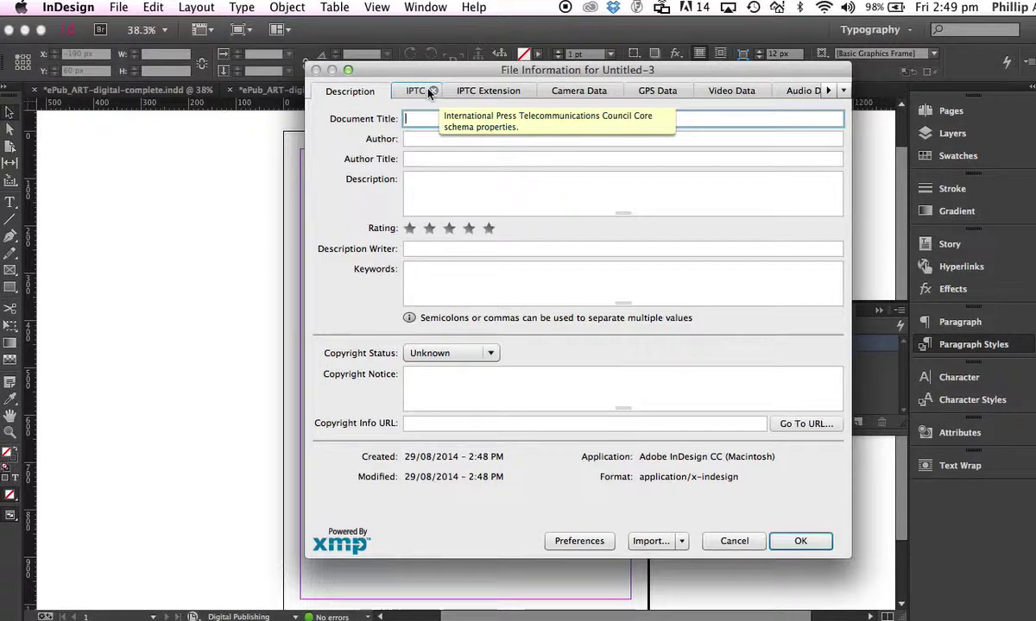
pyautogui.write('eaching tools')
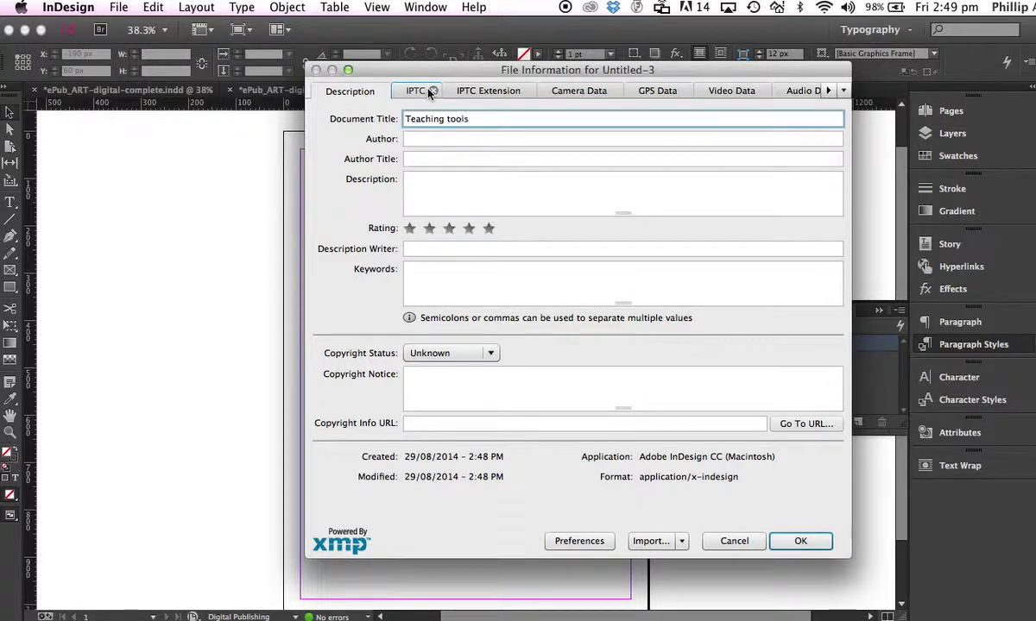
pyautogui.click(423, 139)
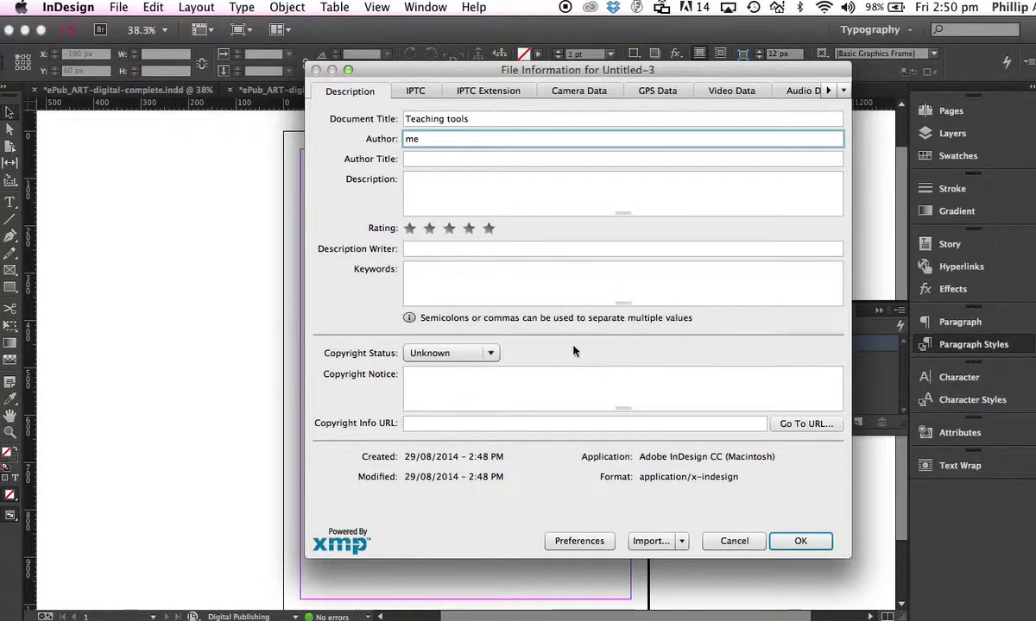
pyautogui.click(800, 541)
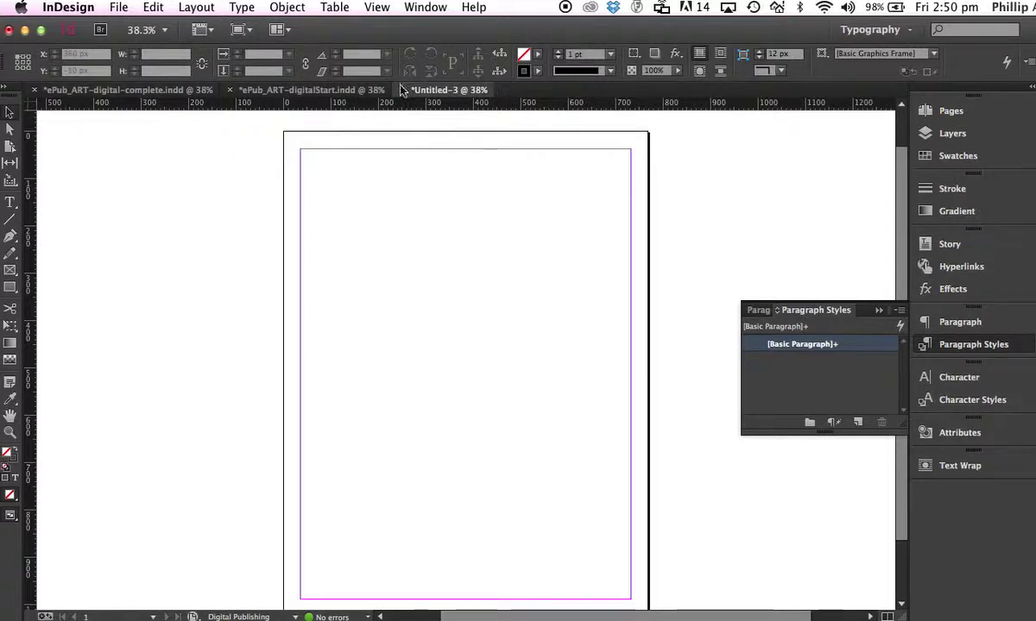
# Save the document as start.indd in Desktop > handouts > ePub and pdf.
pyautogui.click(120, 7)
pyautogui.click(157, 143)
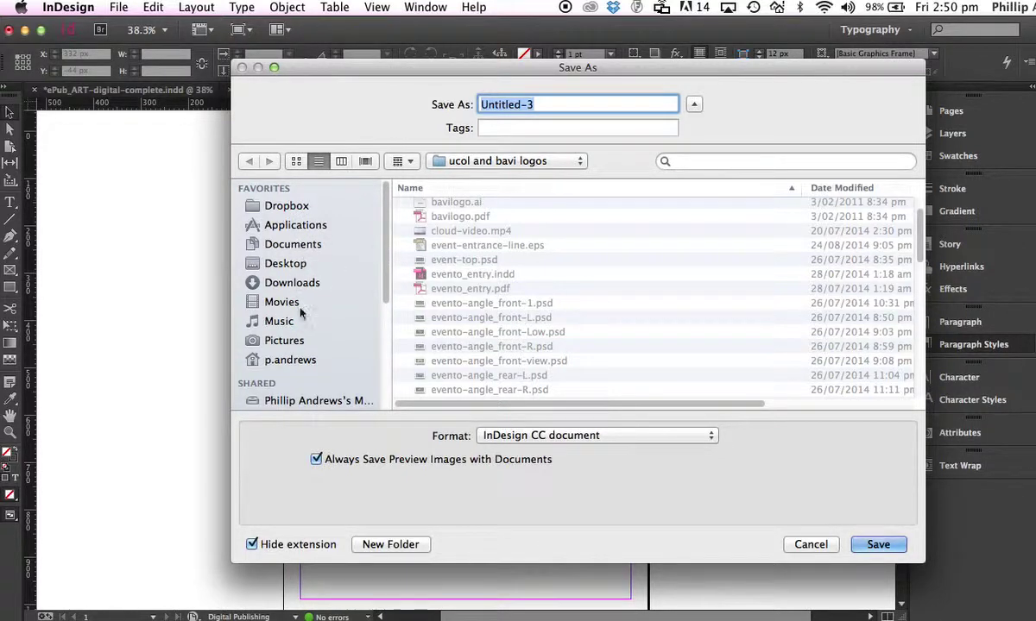
pyautogui.click(293, 263)
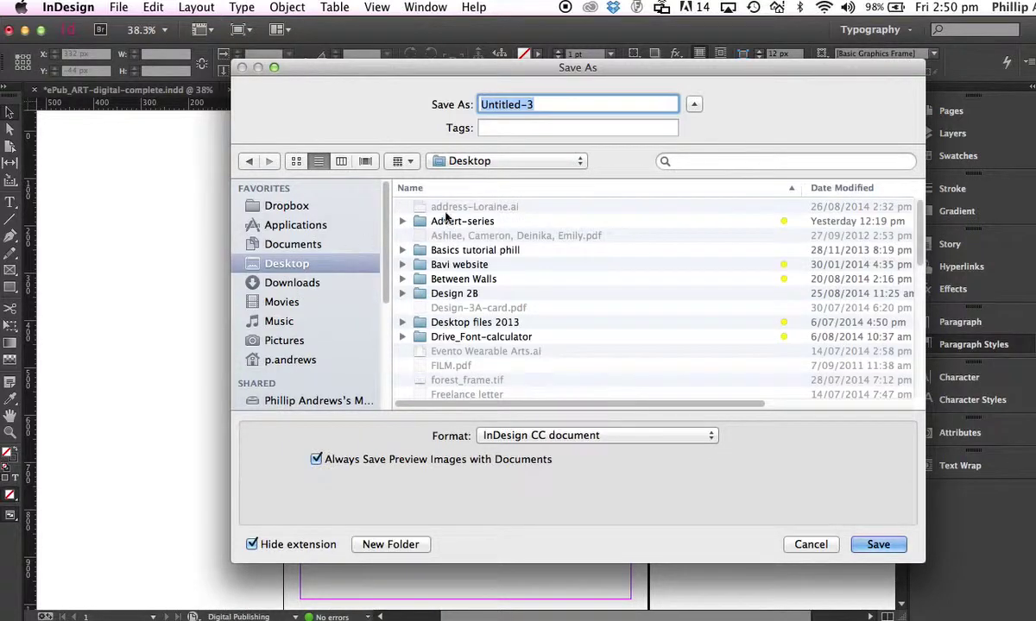
pyautogui.moveTo(920, 222); pyautogui.dragTo(898, 345)
pyautogui.doubleClick(505, 342)
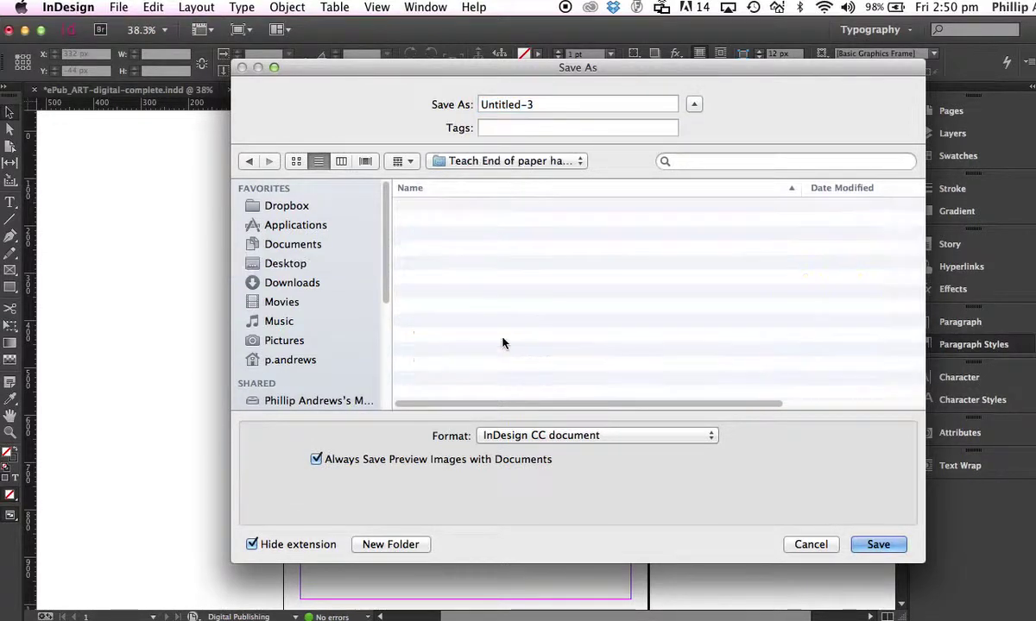
pyautogui.doubleClick(423, 231)
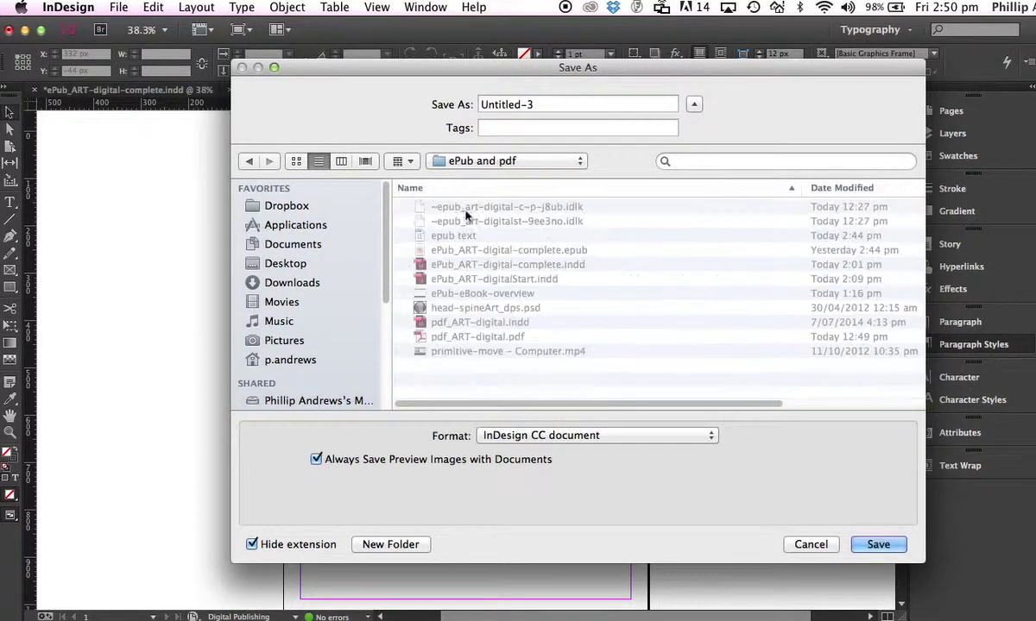
pyautogui.tripleClick(519, 103)
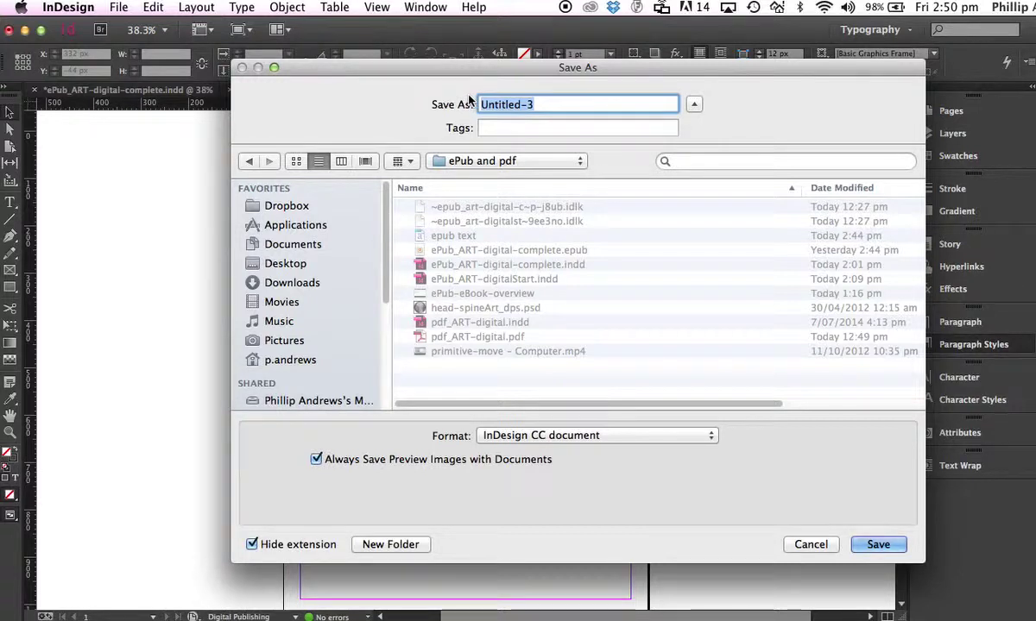
pyautogui.write('st')
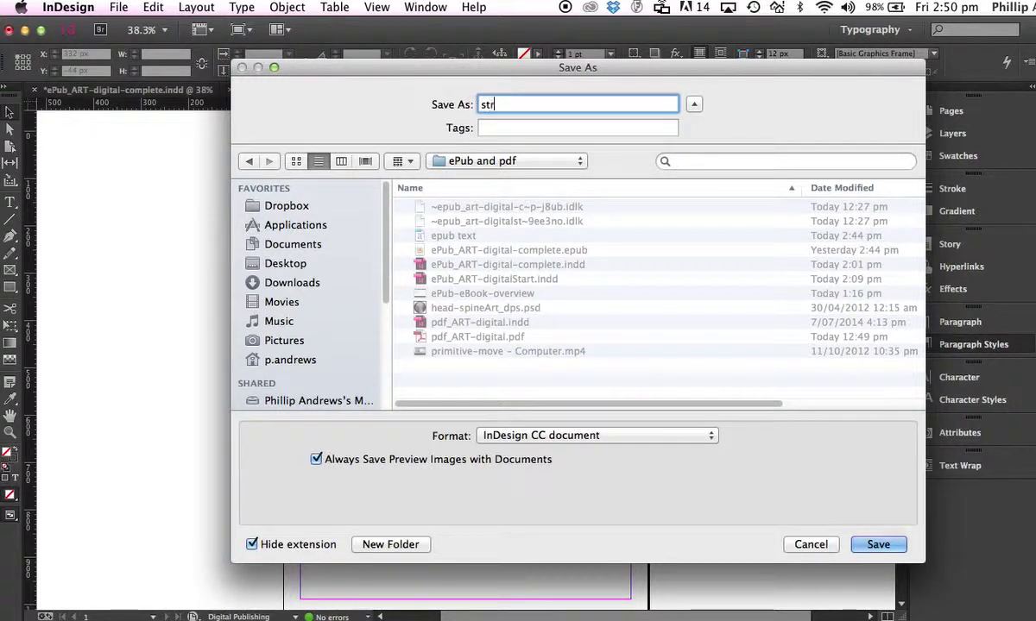
pyautogui.write('r')
pyautogui.press('BackSpace')
pyautogui.write('art')
pyautogui.click(887, 545)
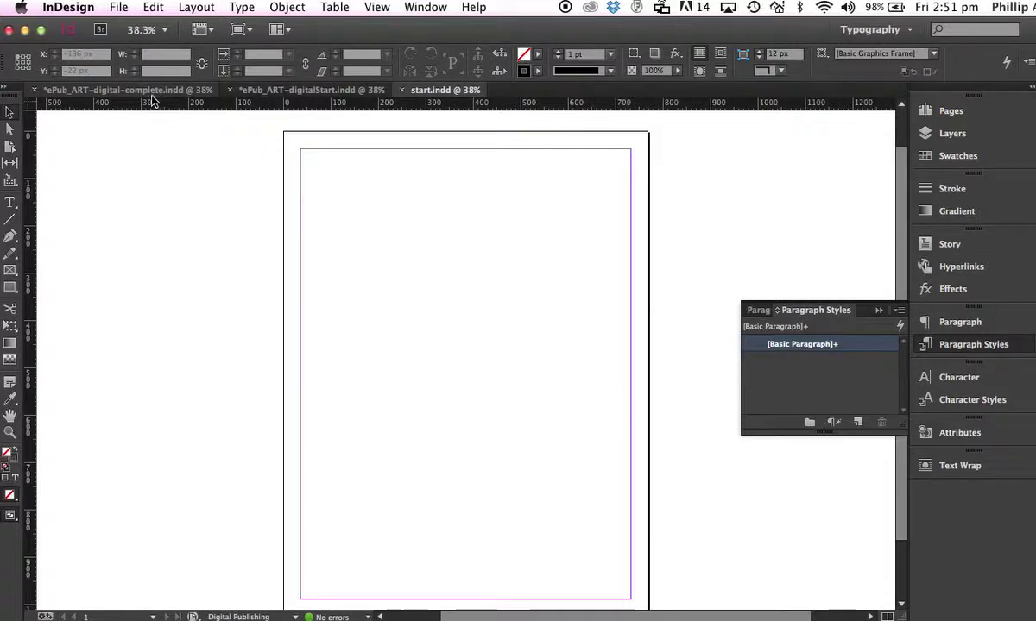
# Place the epub text file, dismiss Missing Fonts, and bring the loaded cursor to the top-left margin.
pyautogui.click(119, 8)
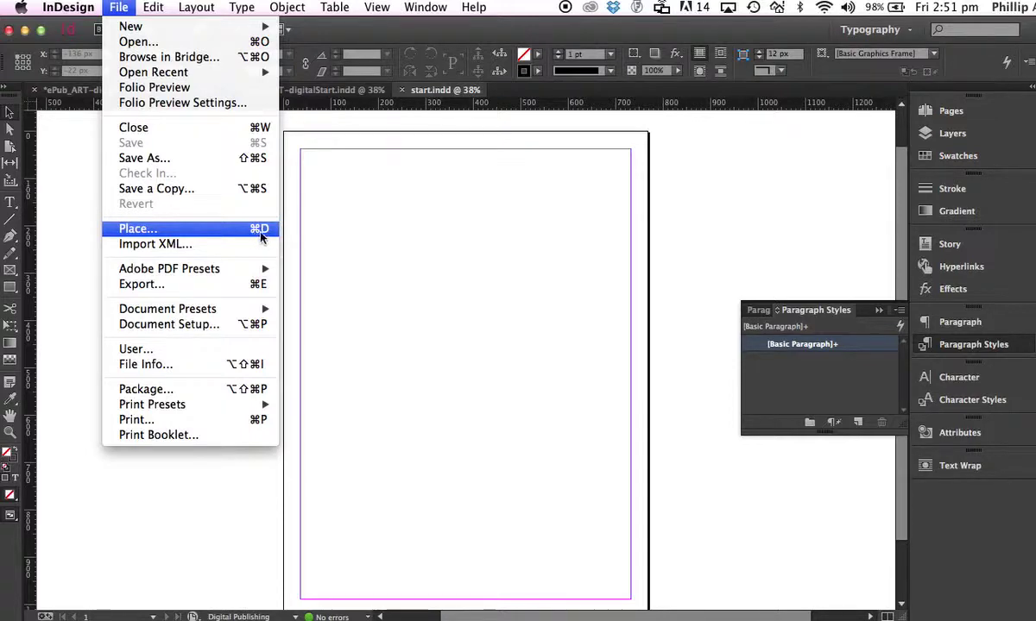
pyautogui.click(139, 229)
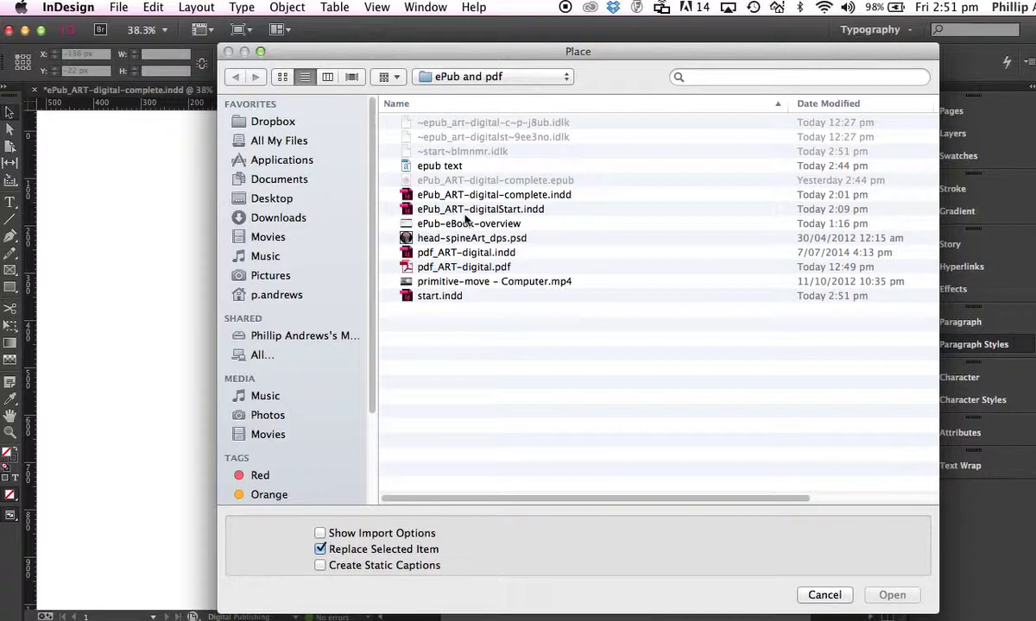
pyautogui.click(430, 166)
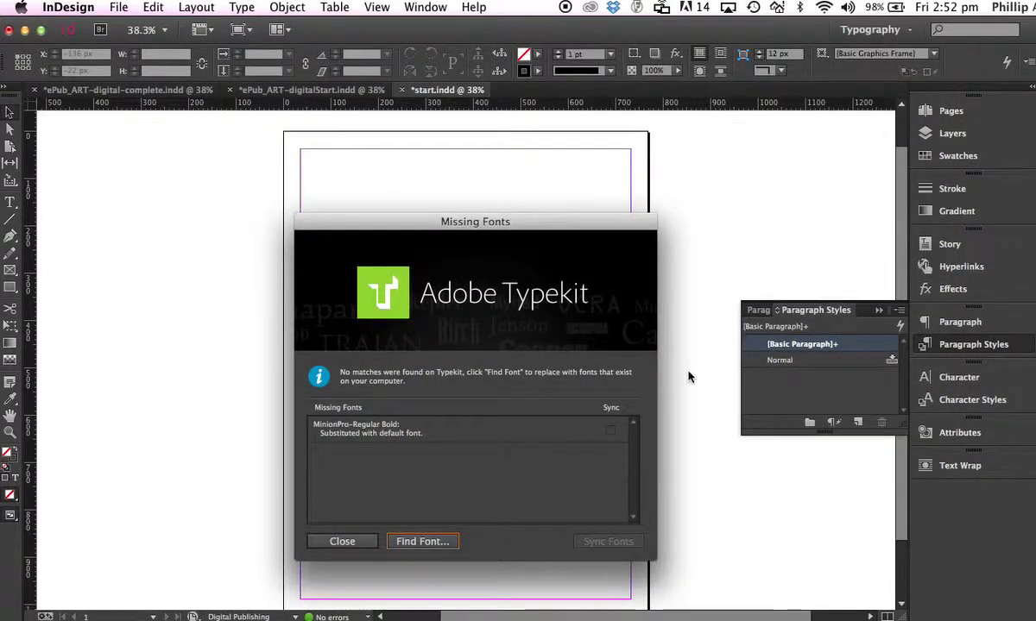
pyautogui.click(342, 541)
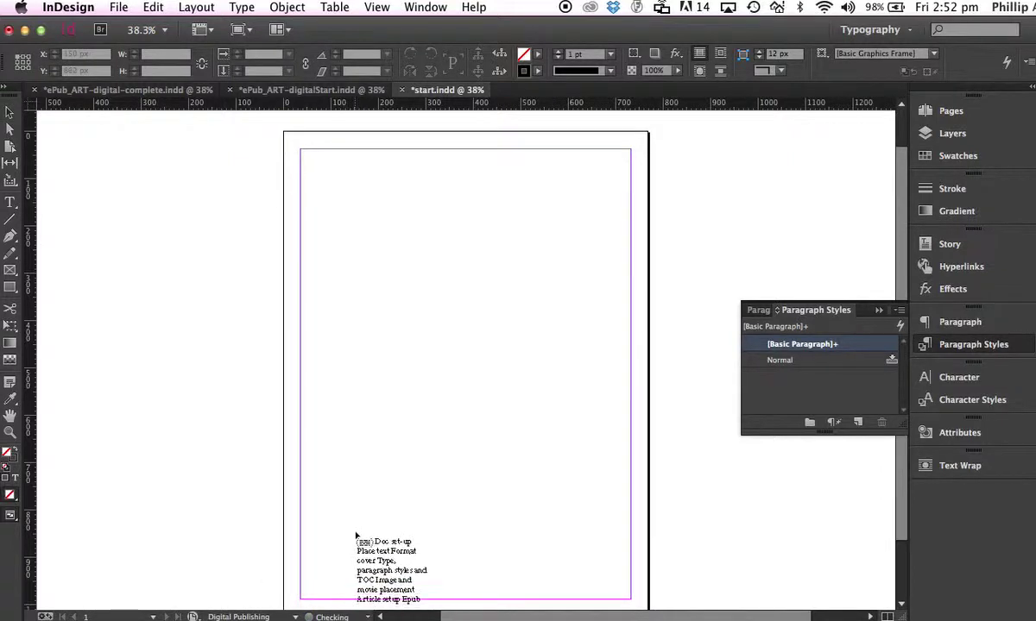
pyautogui.moveTo(356, 536); pyautogui.dragTo(302, 149)
# Flow the epub text into the margin frame and clear all its formatting to [Basic Paragraph].
pyautogui.click(302, 148)
pyautogui.scroll(-1, 294, 143)
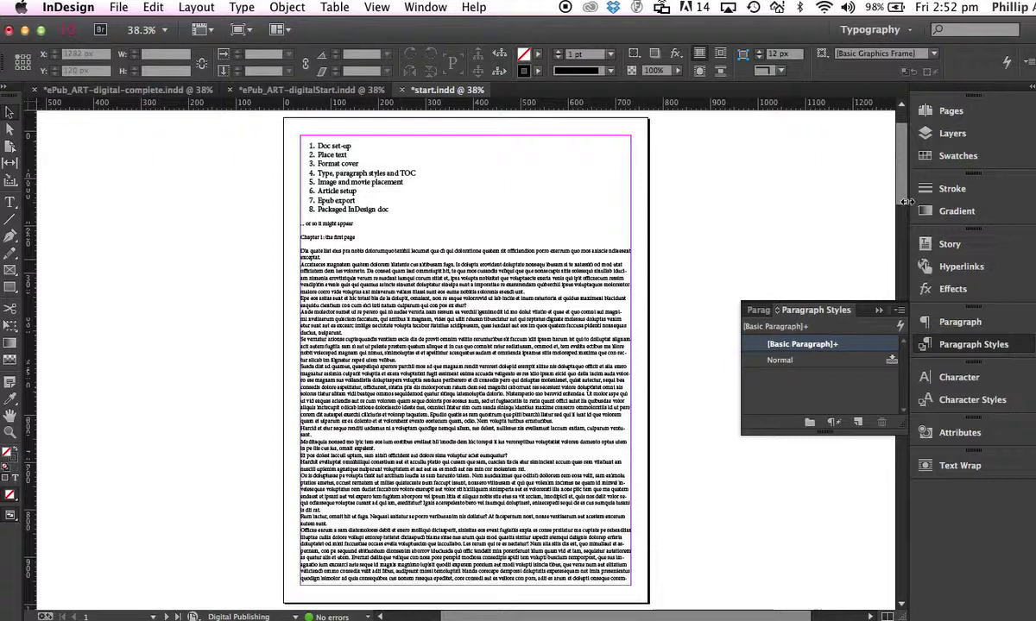
pyautogui.keyDown('alt'); pyautogui.click(829, 347); pyautogui.keyUp('alt')
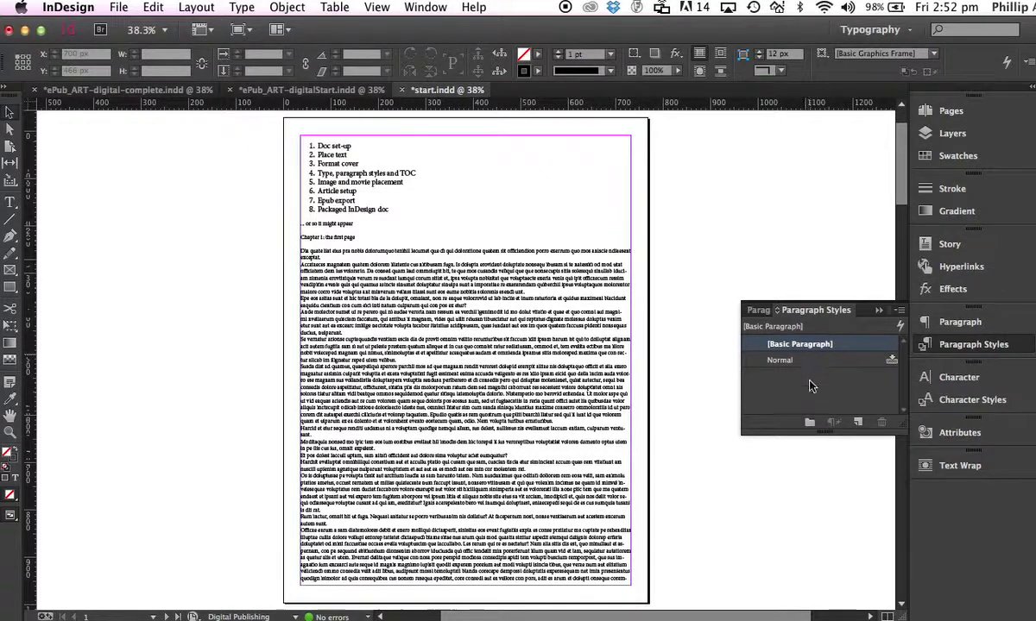
pyautogui.click(396, 285)
pyautogui.click(396, 284)
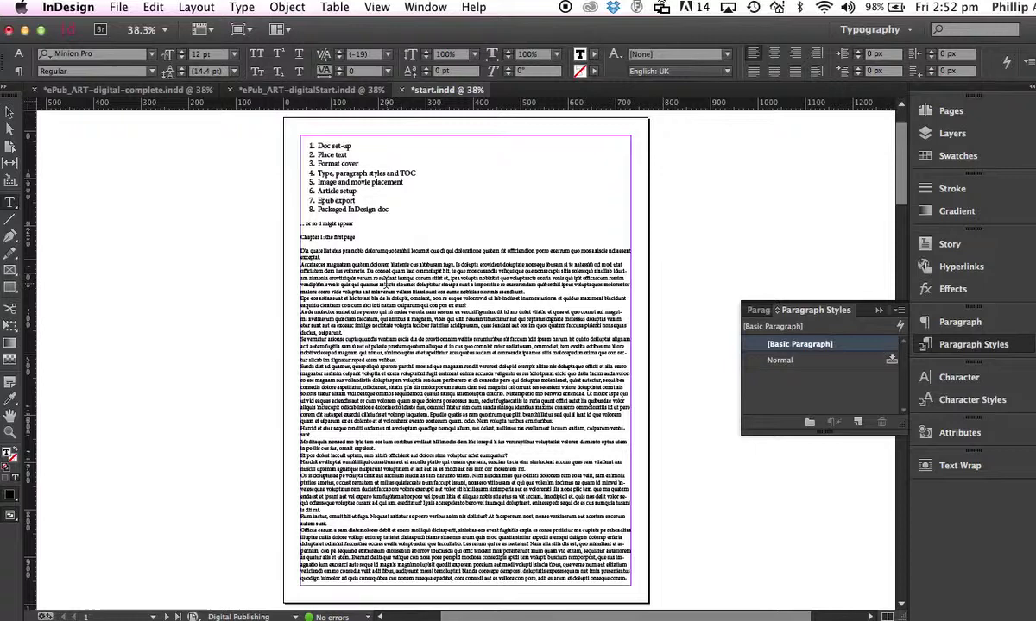
pyautogui.press('Escape')
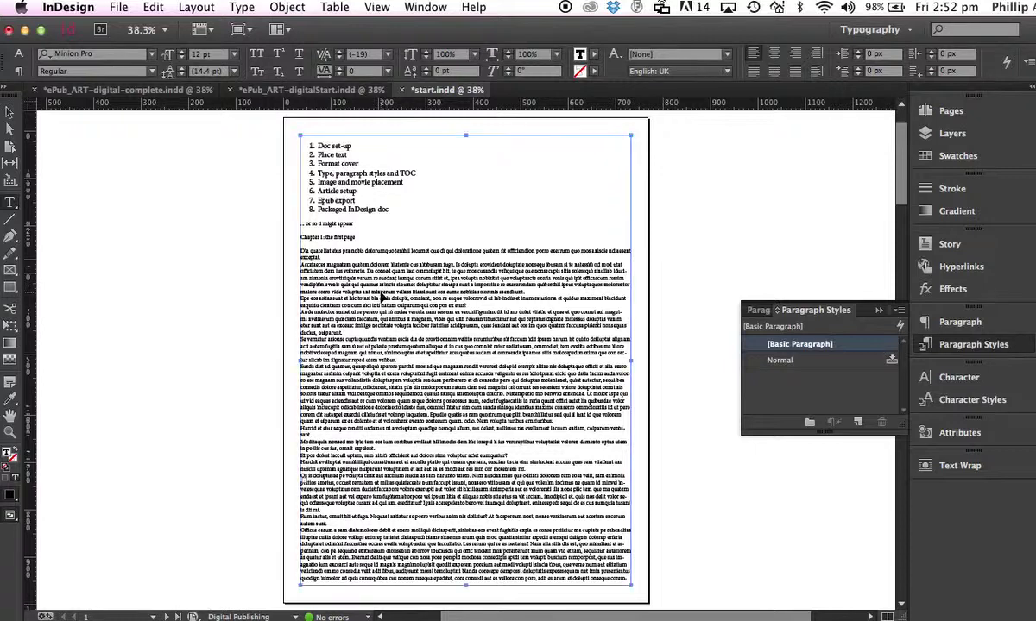
pyautogui.doubleClick(384, 298)
pyautogui.press('super+a')
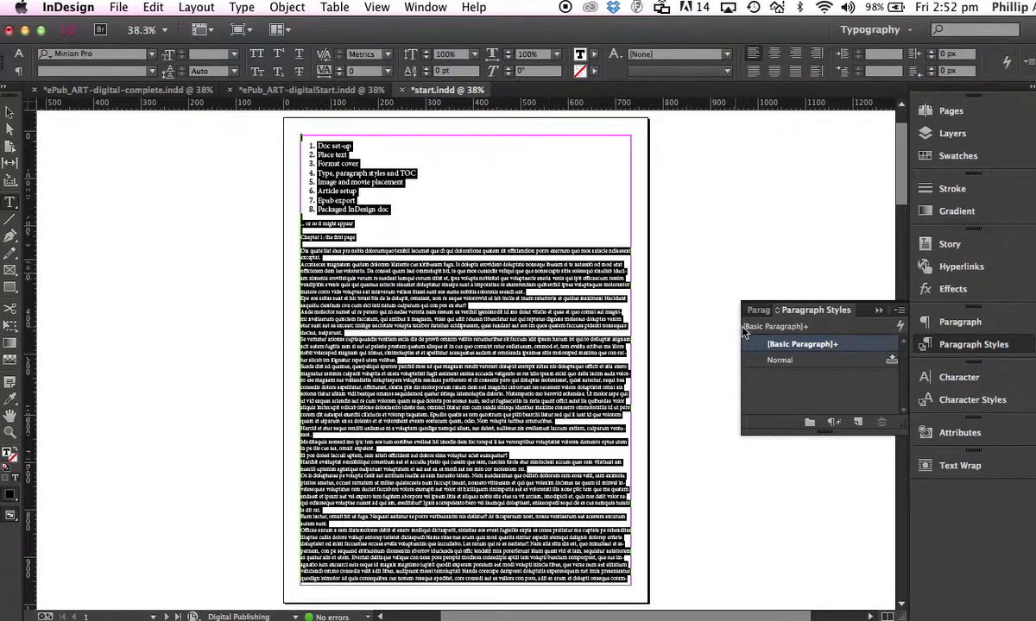
pyautogui.keyDown('alt'); pyautogui.click(837, 345); pyautogui.keyUp('alt')
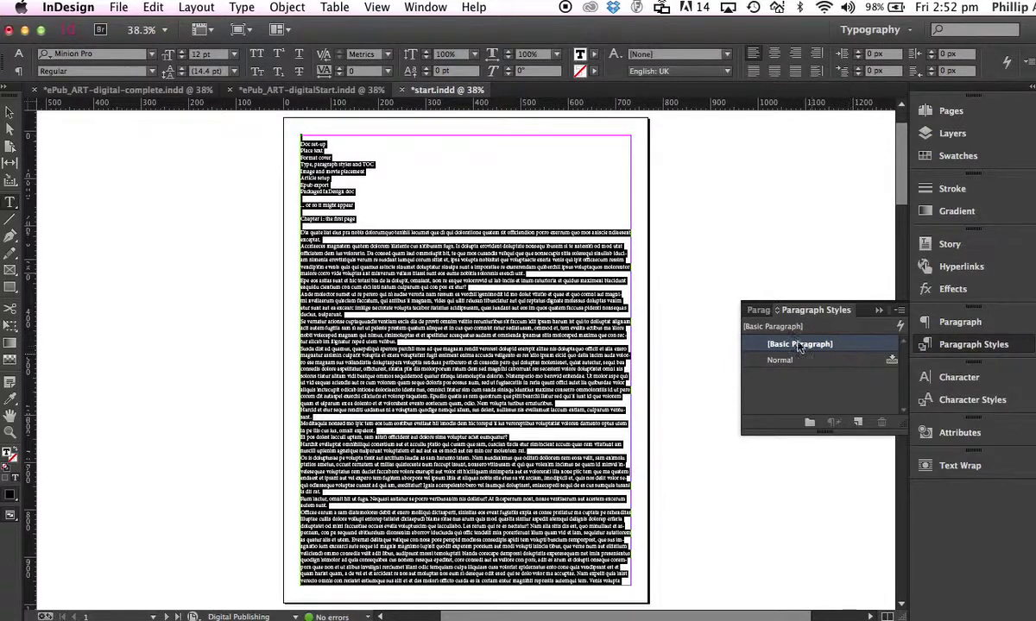
pyautogui.click(573, 268)
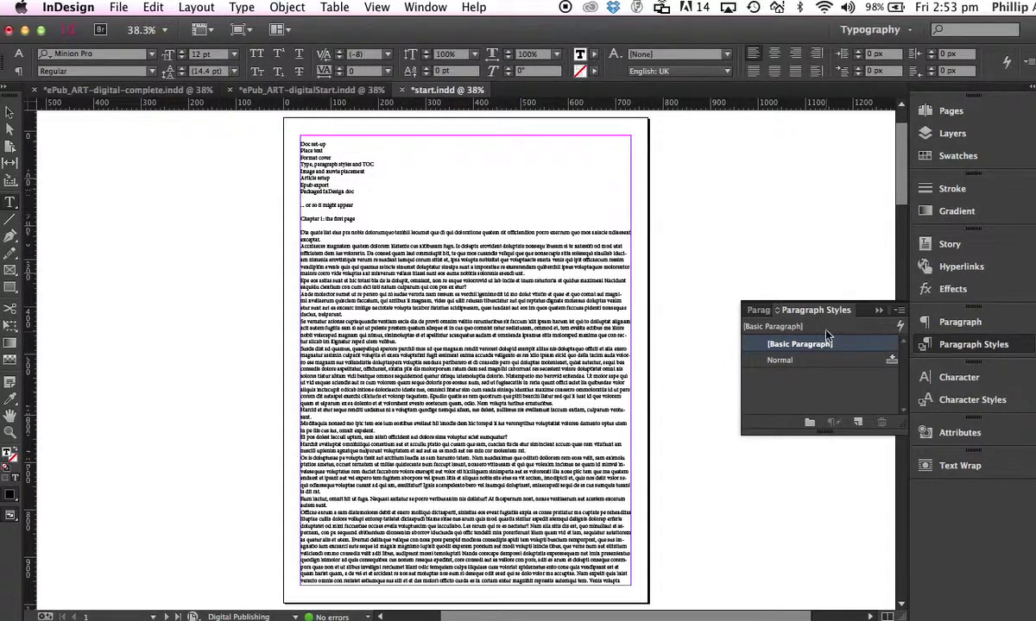
# Delete the imported Normal style, replacing it with [Basic Paragraph].
pyautogui.click(869, 361)
pyautogui.click(869, 364)
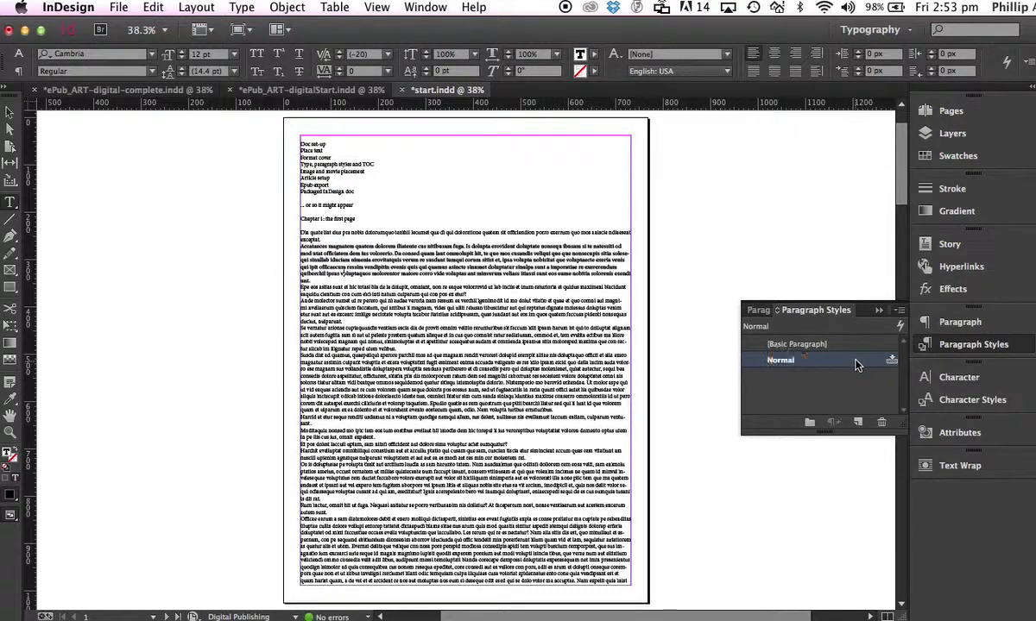
pyautogui.click(882, 423)
pyautogui.click(881, 422)
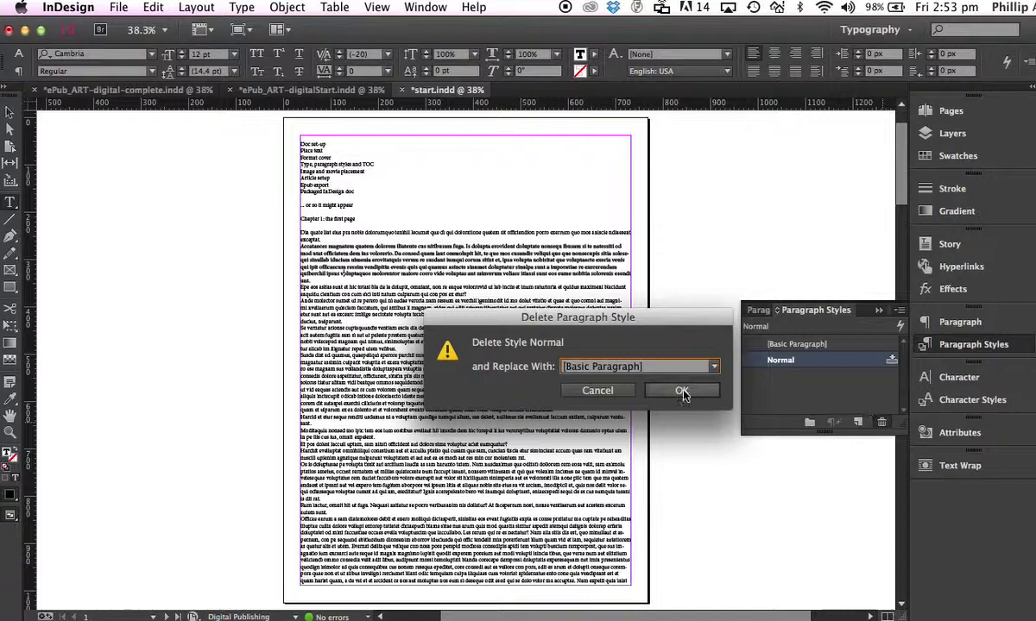
pyautogui.click(681, 392)
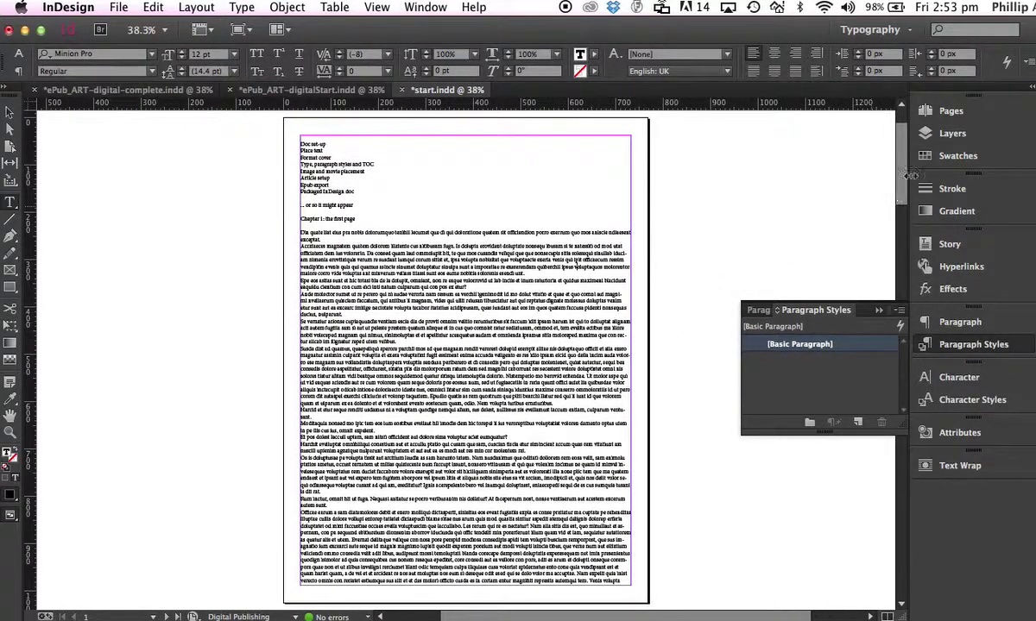
pyautogui.scroll(3, 899, 173)
pyautogui.moveTo(897, 177); pyautogui.dragTo(858, 173)
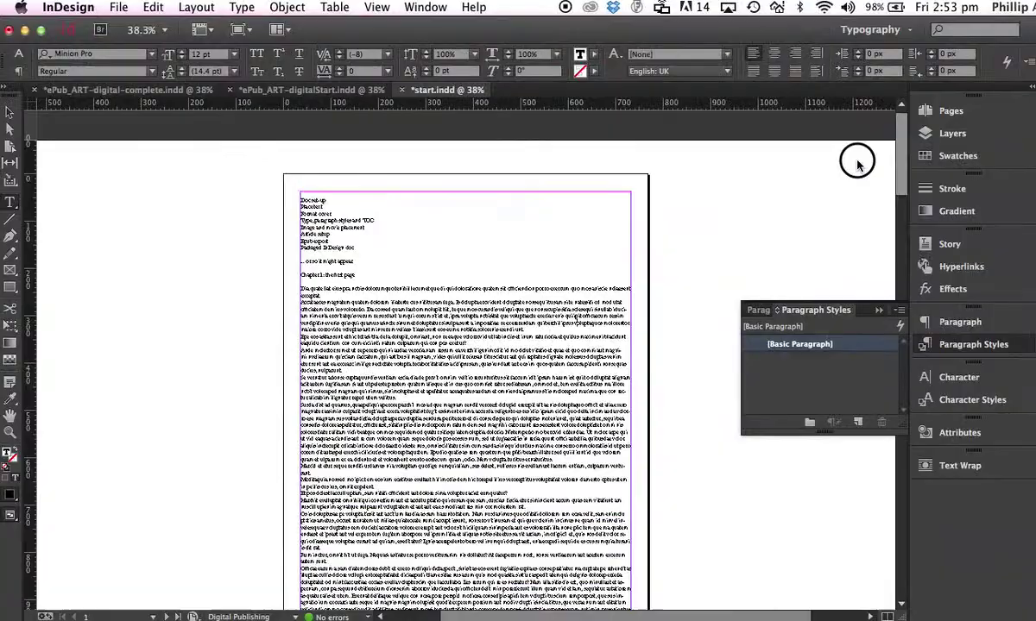
pyautogui.scroll(-1, 857, 177)
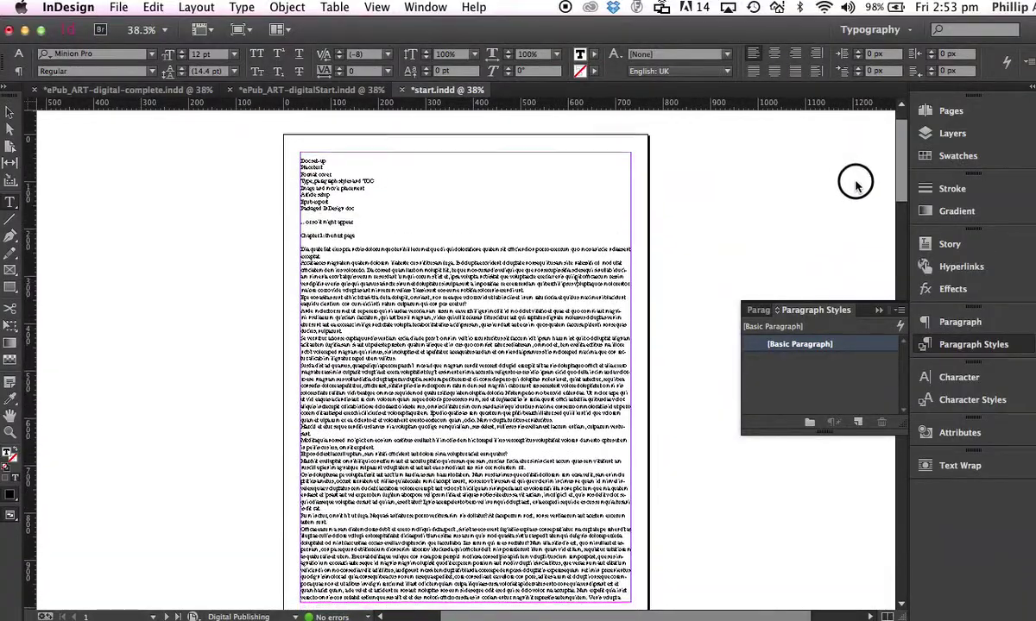
pyautogui.moveTo(854, 185); pyautogui.dragTo(871, 160)
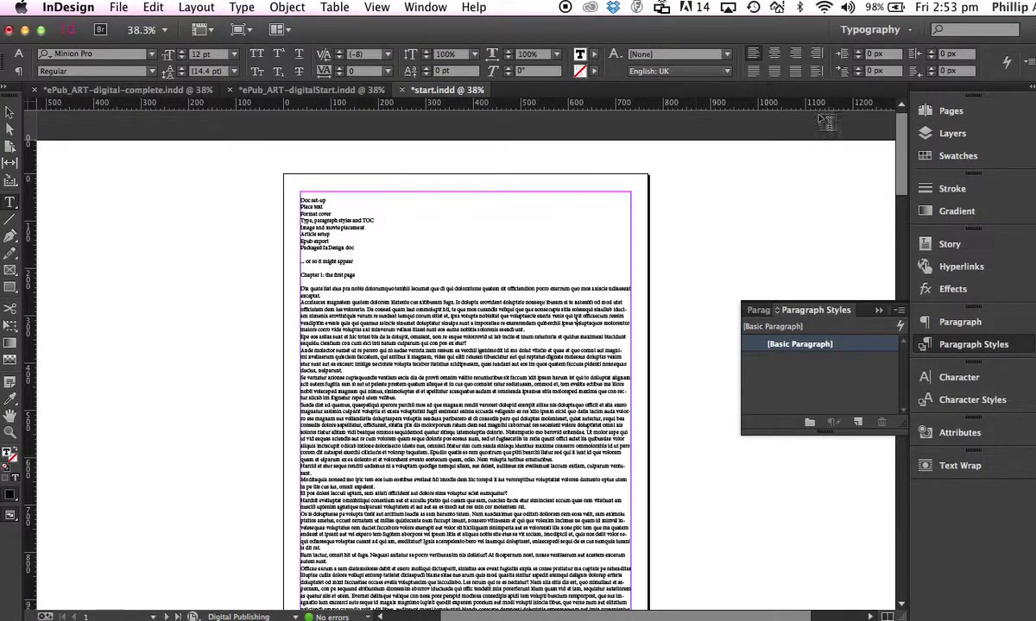
# Add a blank page in the Pages panel and move it ahead of the text as page 1.
pyautogui.click(929, 115)
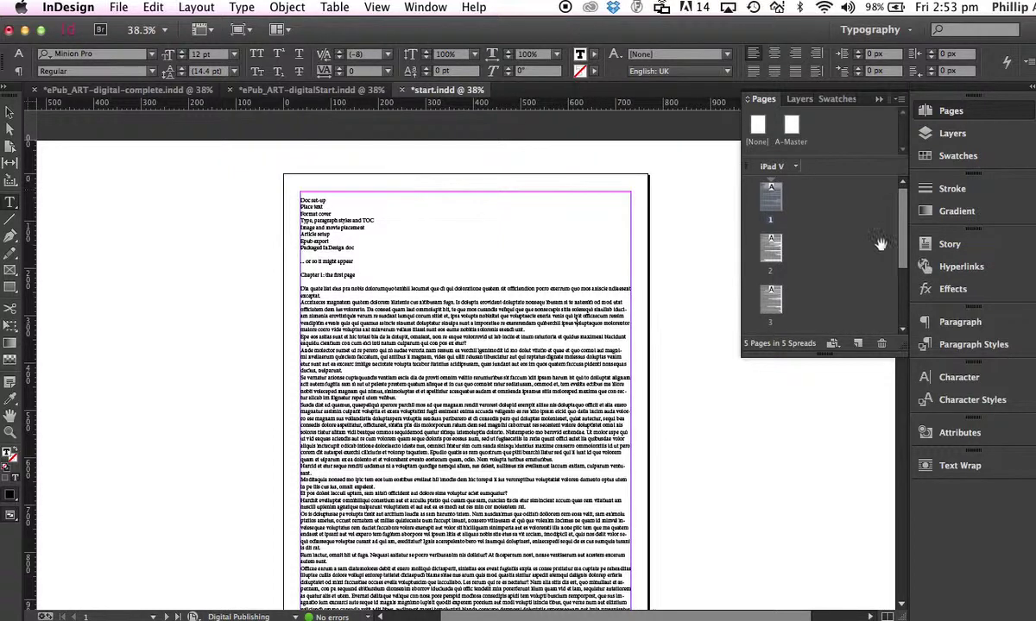
pyautogui.click(858, 345)
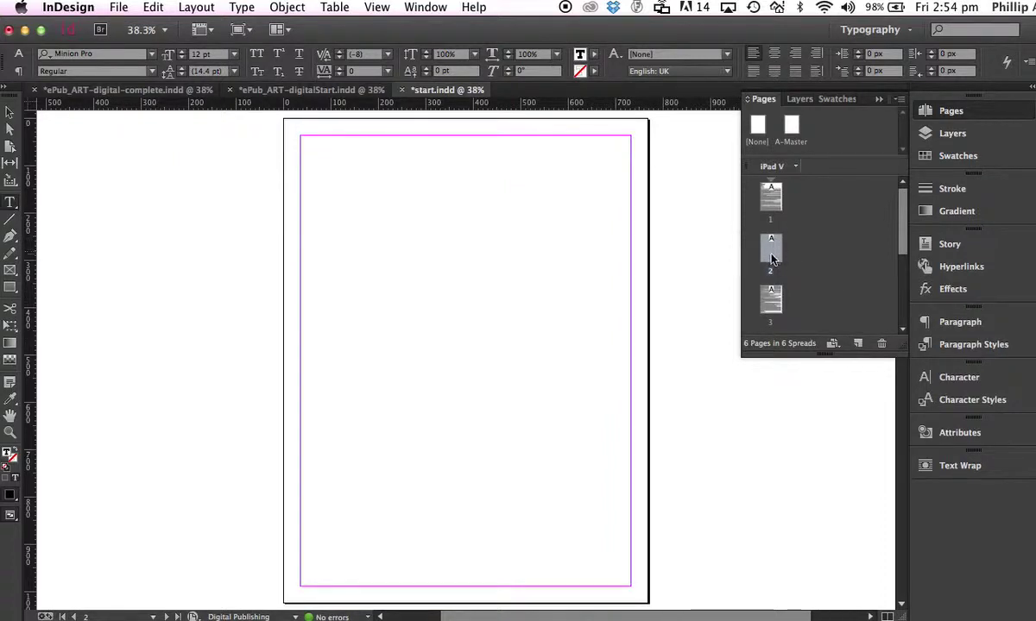
pyautogui.moveTo(772, 259); pyautogui.dragTo(778, 200)
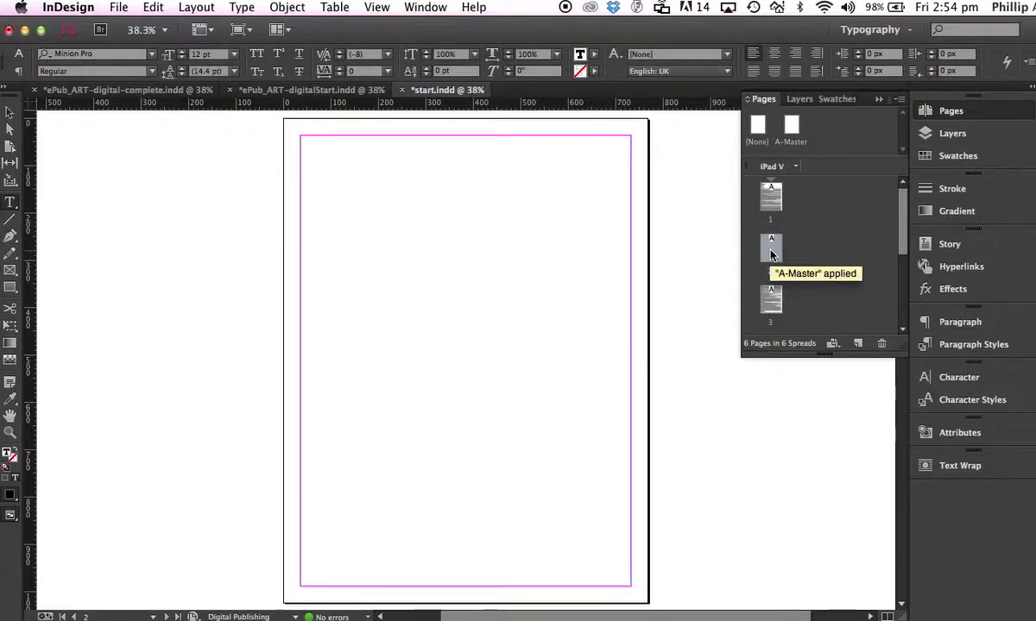
pyautogui.moveTo(770, 250); pyautogui.dragTo(758, 205)
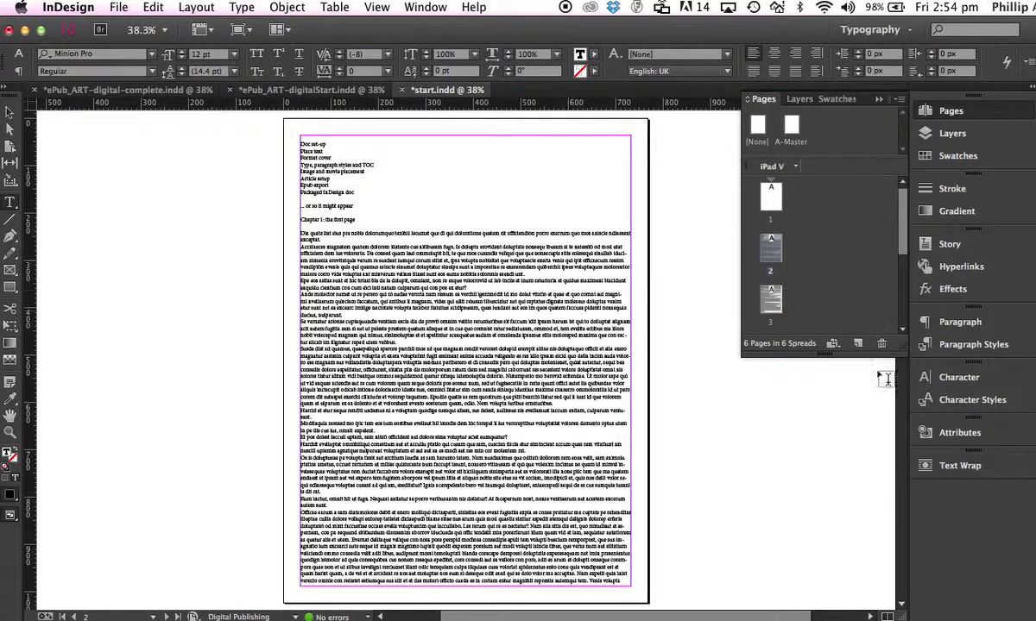
pyautogui.click(879, 100)
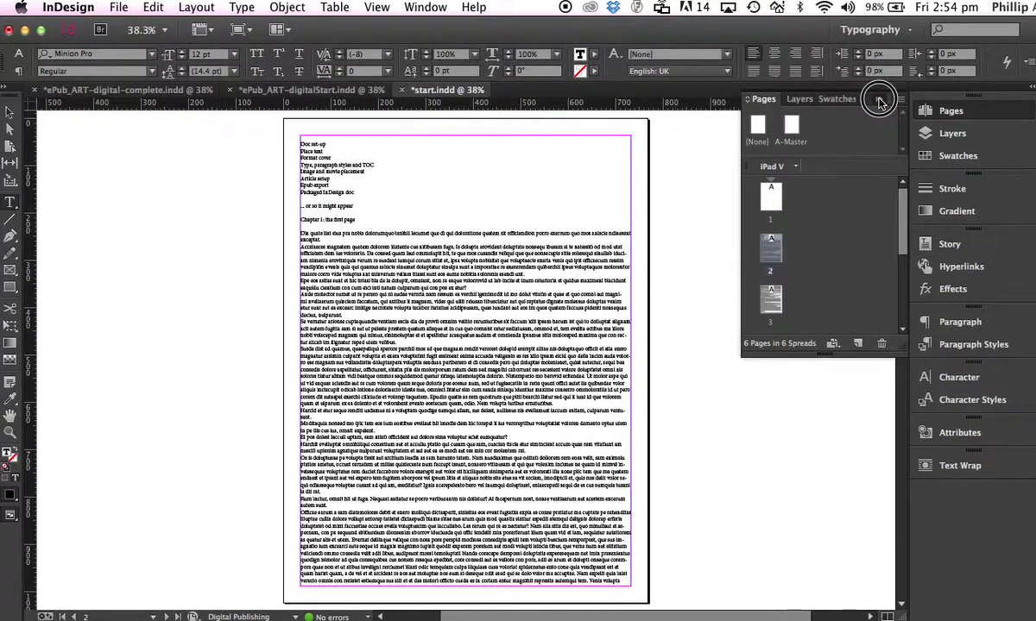
pyautogui.moveTo(902, 224); pyautogui.dragTo(898, 156)
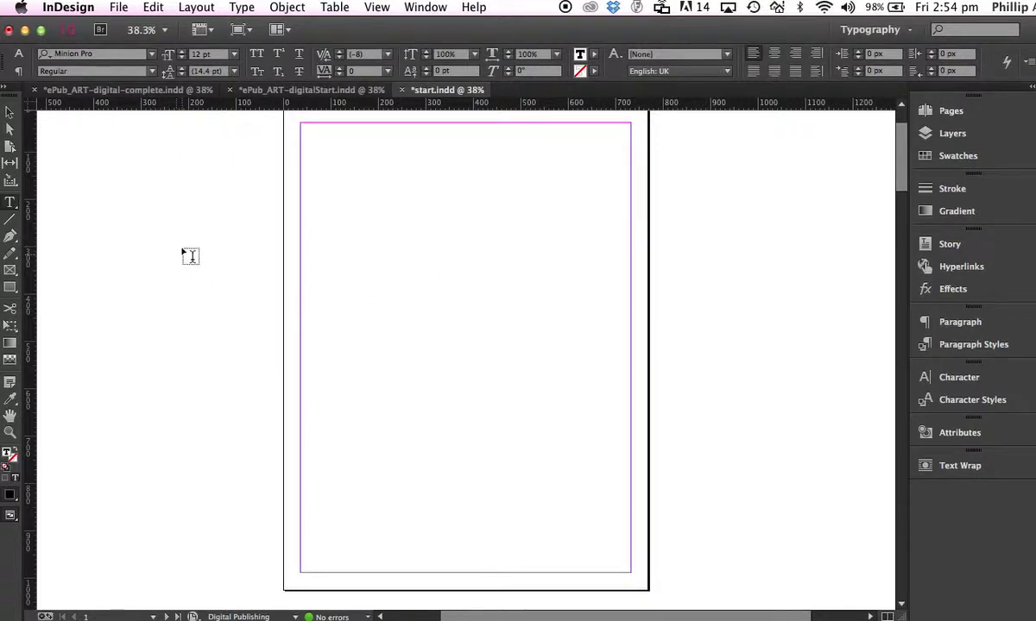
# Save, then cover page 1 with a 768 × 1024 px rectangle filled solid black.
pyautogui.press('super+s')
pyautogui.moveTo(904, 140); pyautogui.dragTo(902, 127)
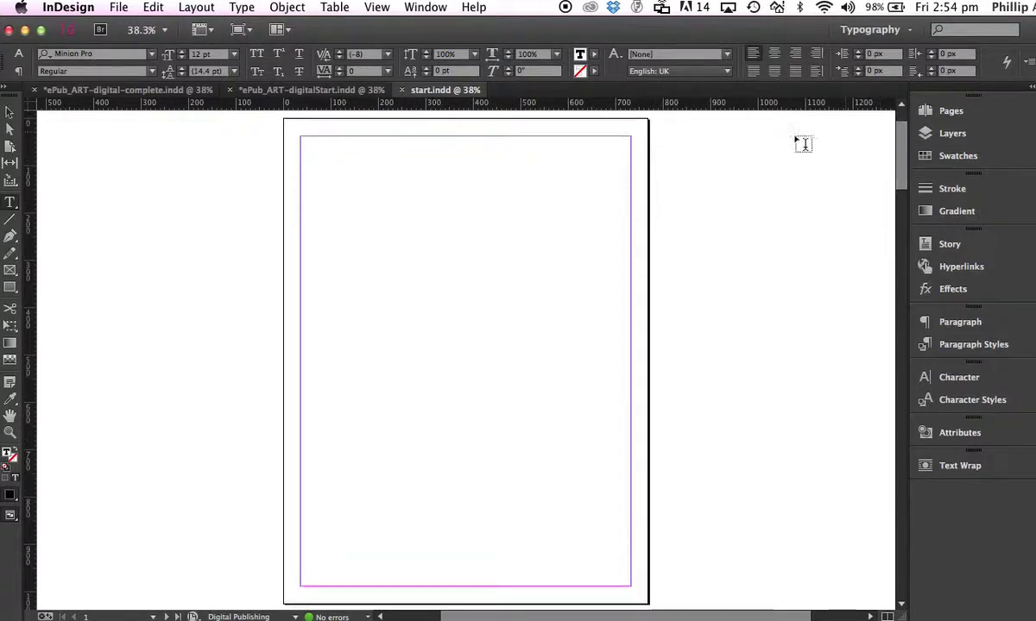
pyautogui.click(10, 292)
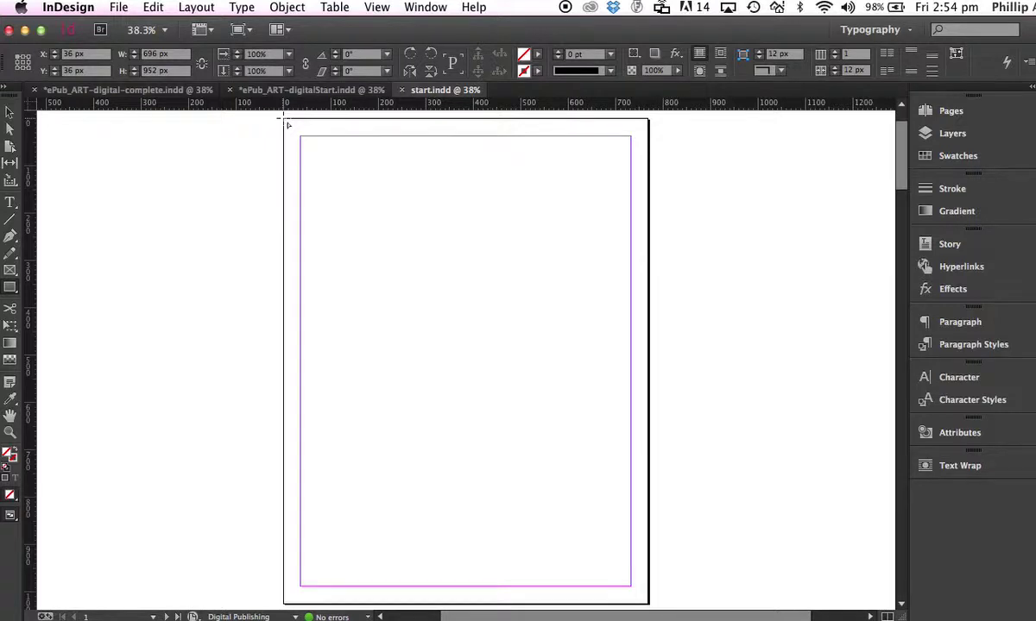
pyautogui.moveTo(284, 119); pyautogui.dragTo(648, 604)
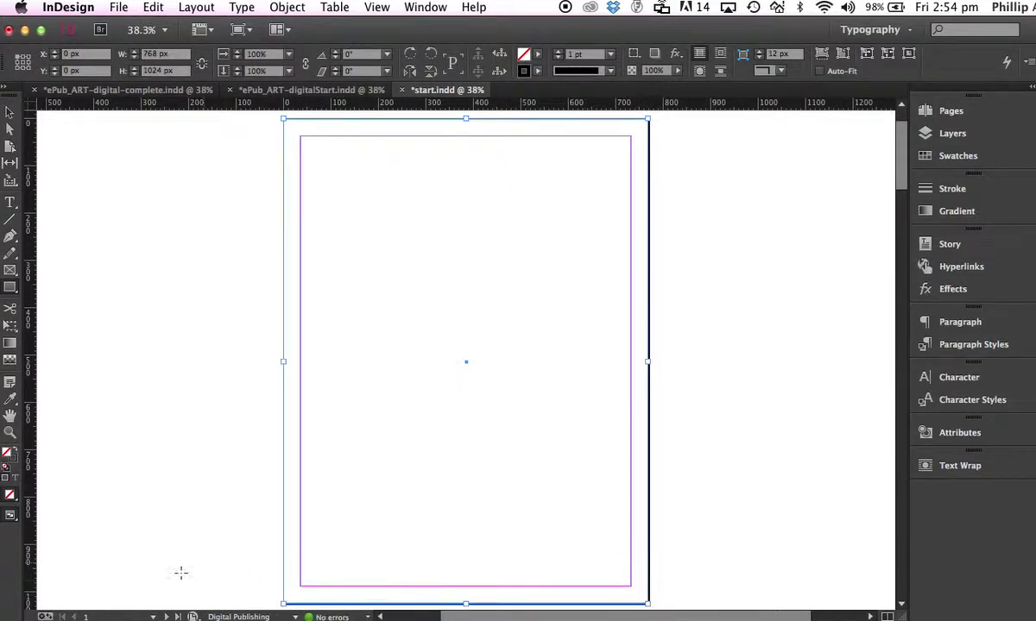
pyautogui.click(11, 499)
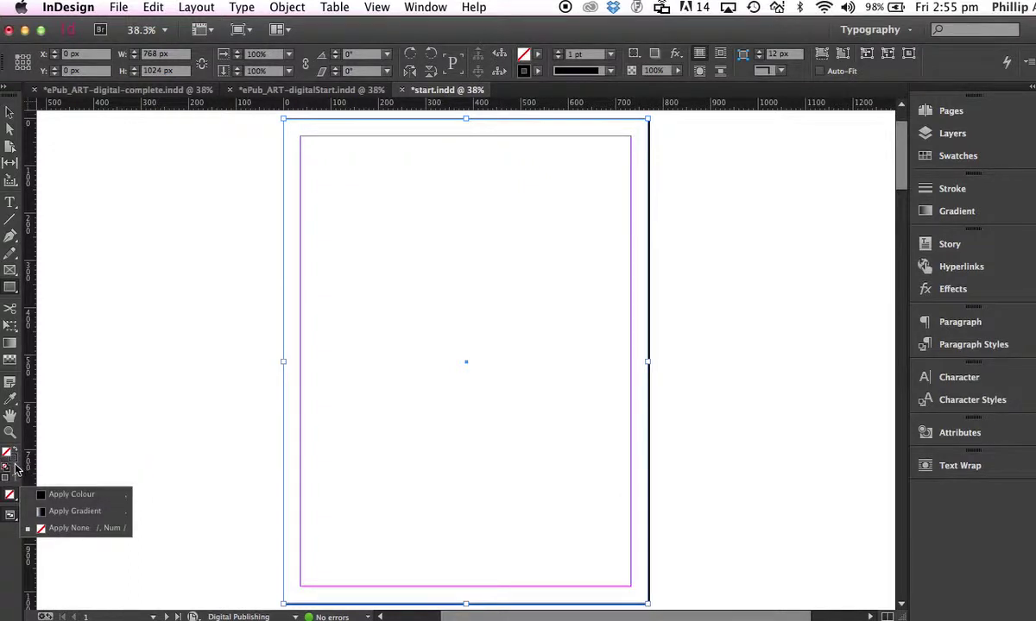
pyautogui.click(63, 495)
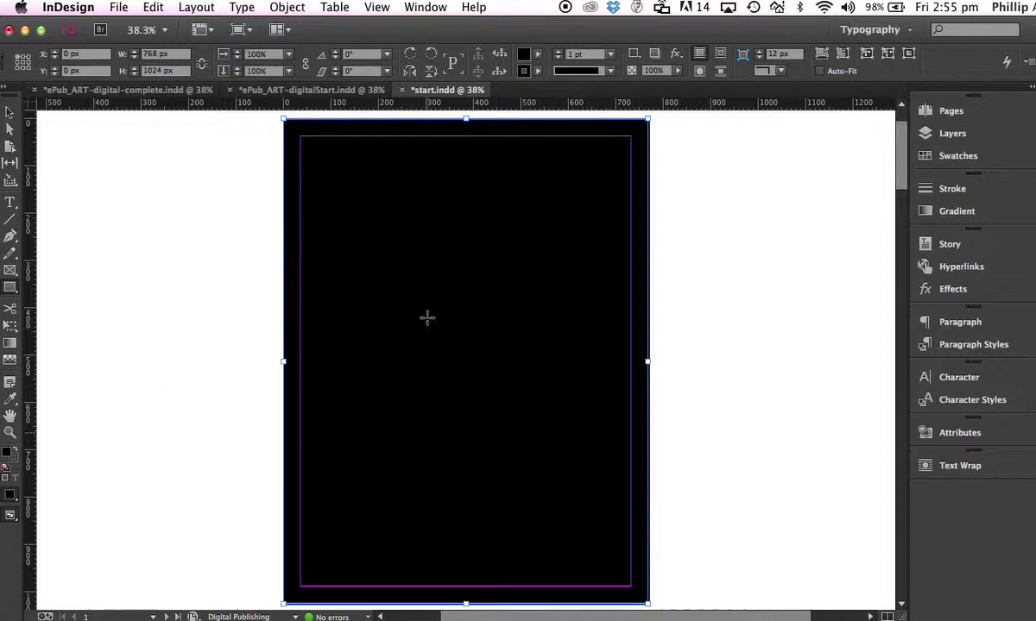
pyautogui.click(950, 159)
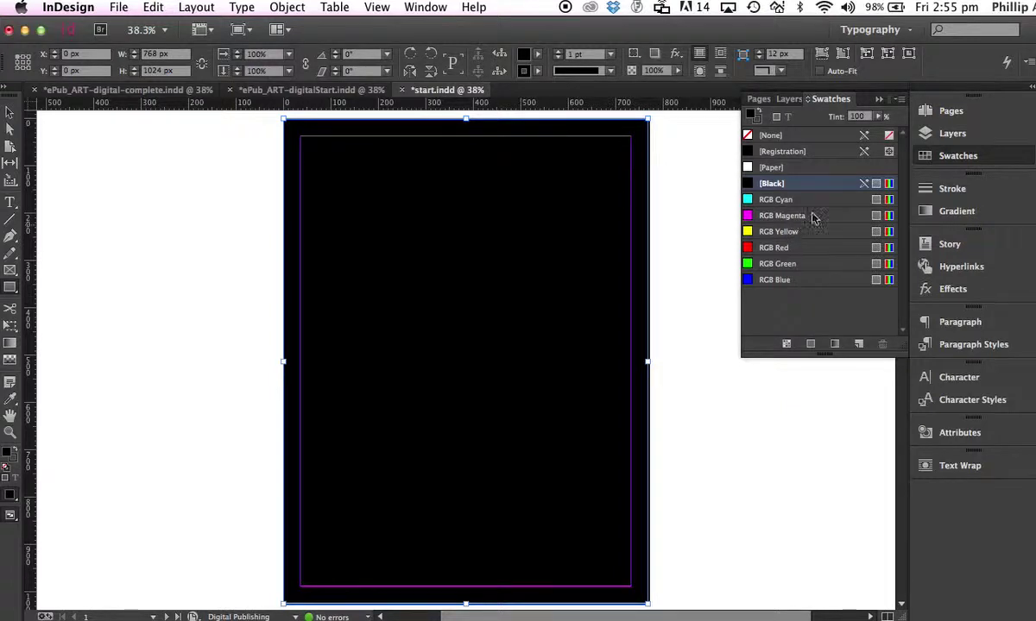
pyautogui.click(879, 98)
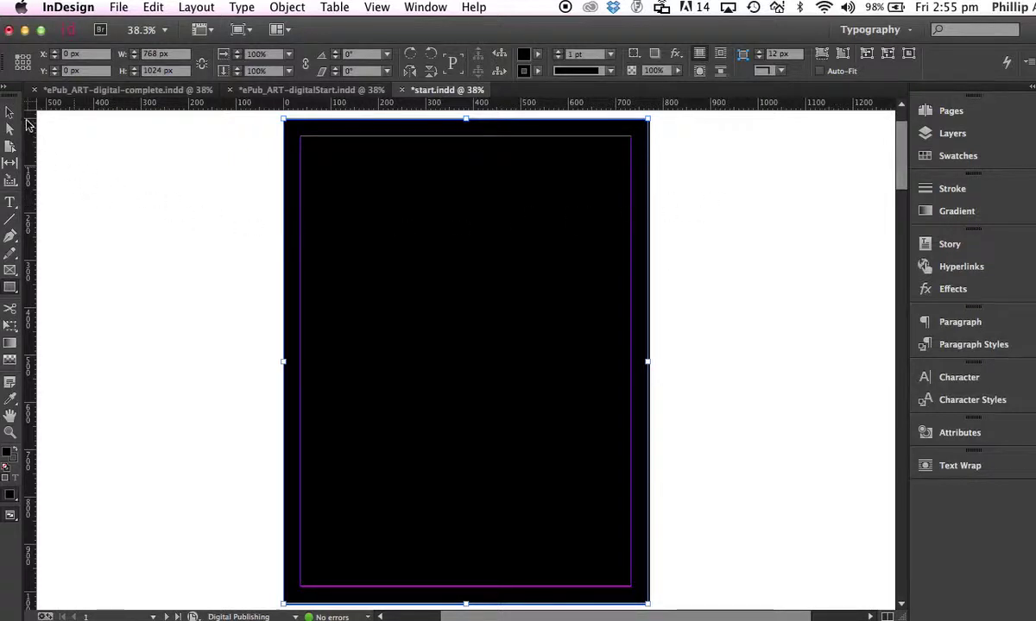
# Draw a 302 × 102 px text frame on the pasteboard, against the page's left edge.
pyautogui.click(9, 112)
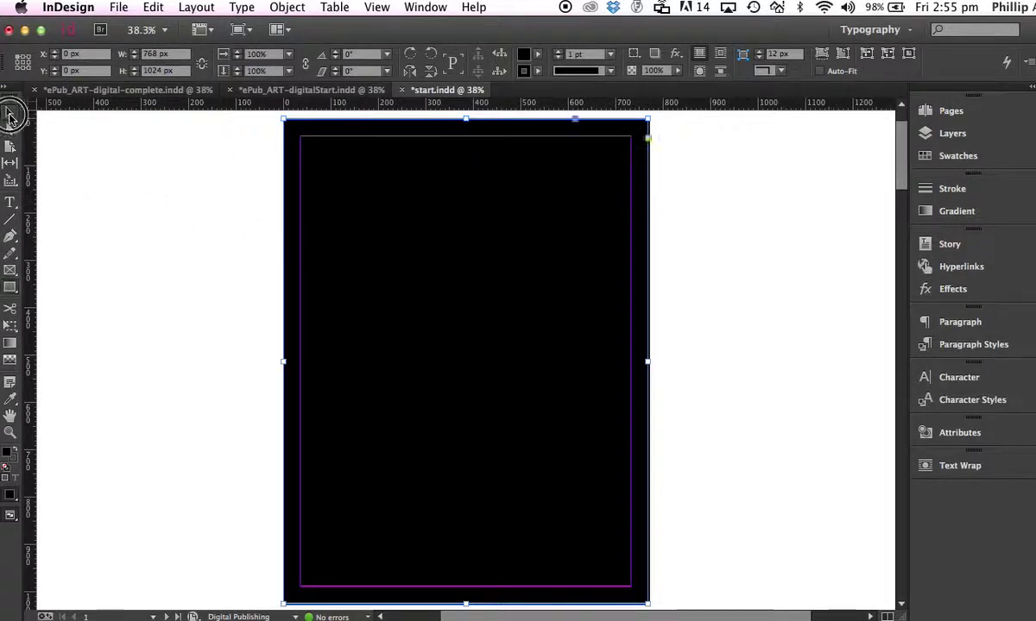
pyautogui.click(10, 204)
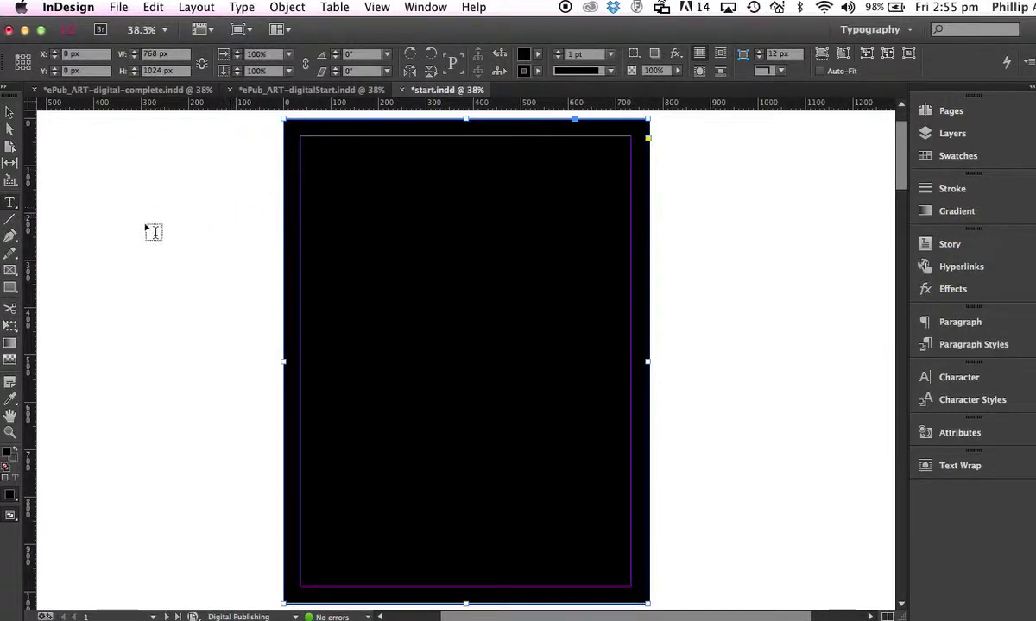
pyautogui.moveTo(139, 223); pyautogui.dragTo(282, 271)
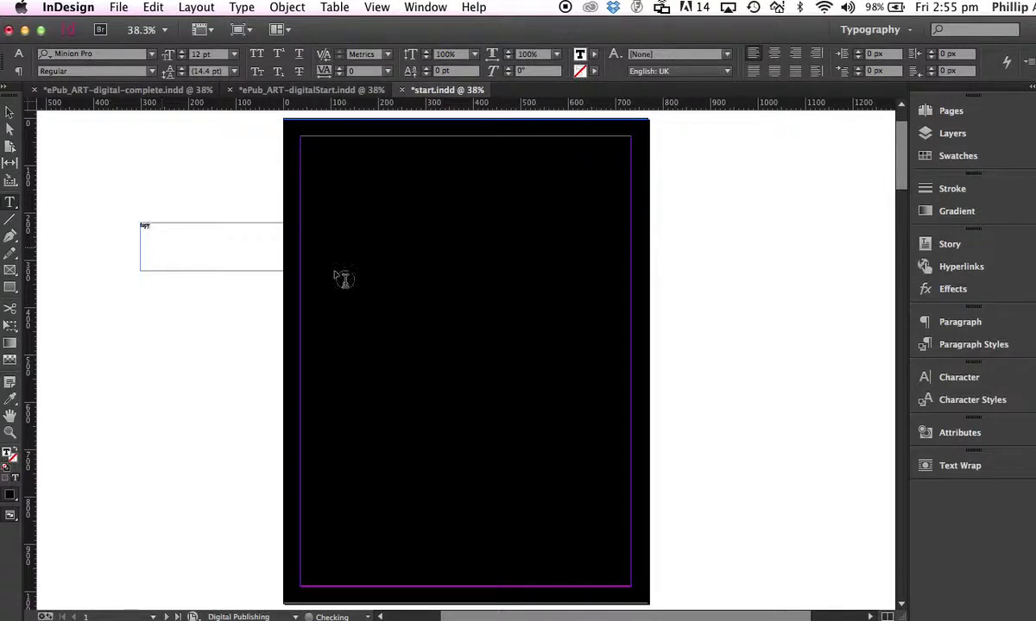
pyautogui.doubleClick(143, 225)
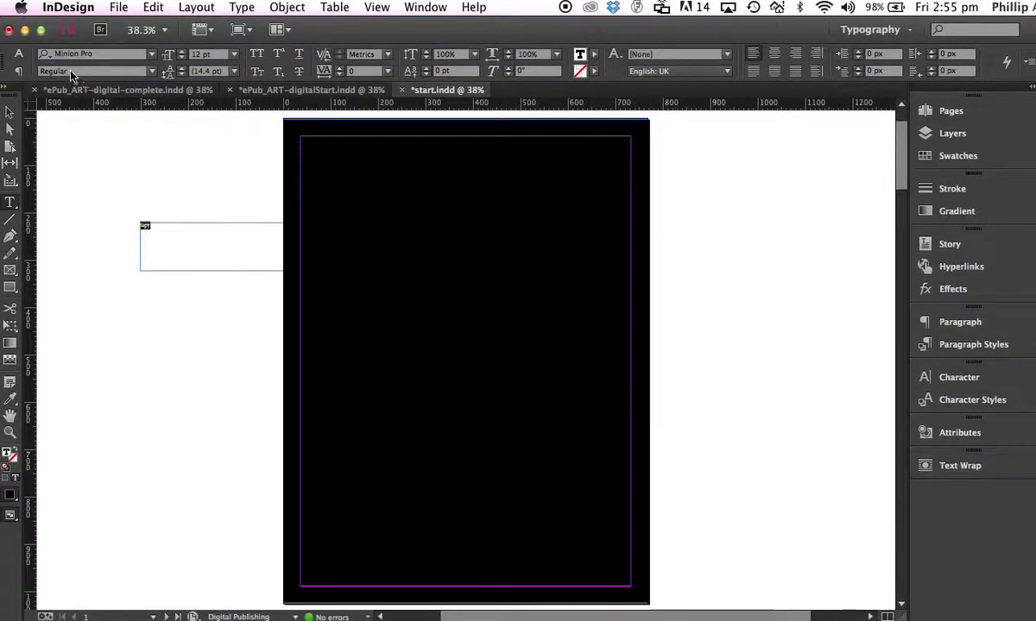
pyautogui.click(150, 54)
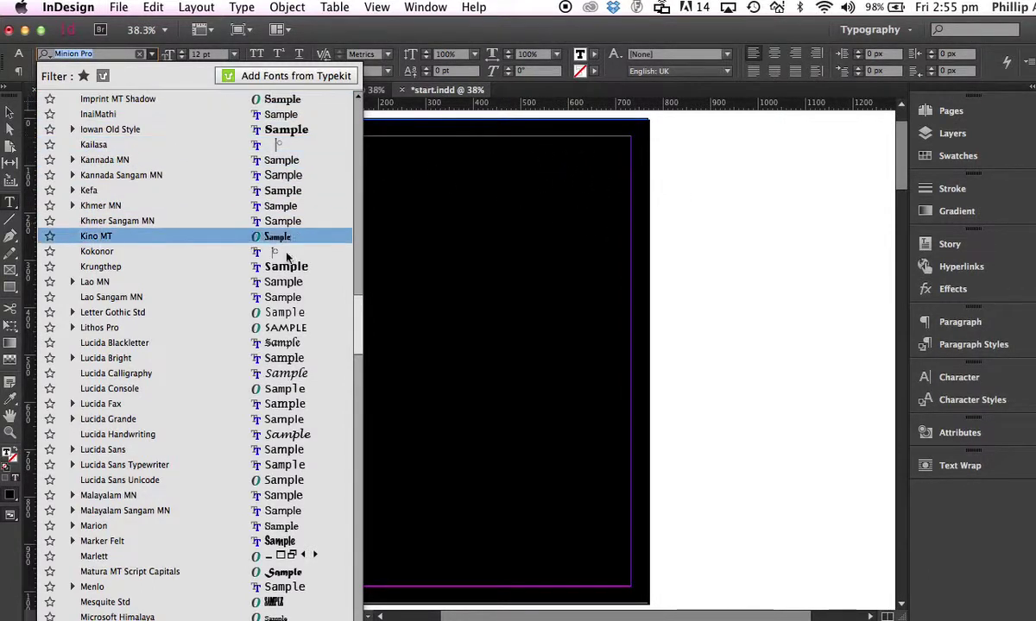
pyautogui.click(711, 147)
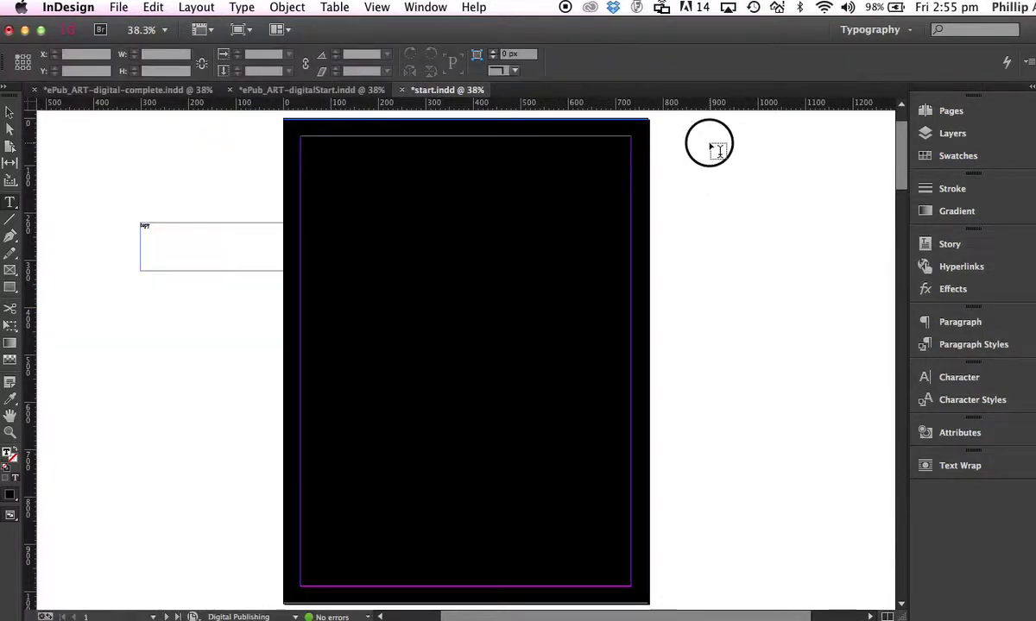
pyautogui.click(143, 228)
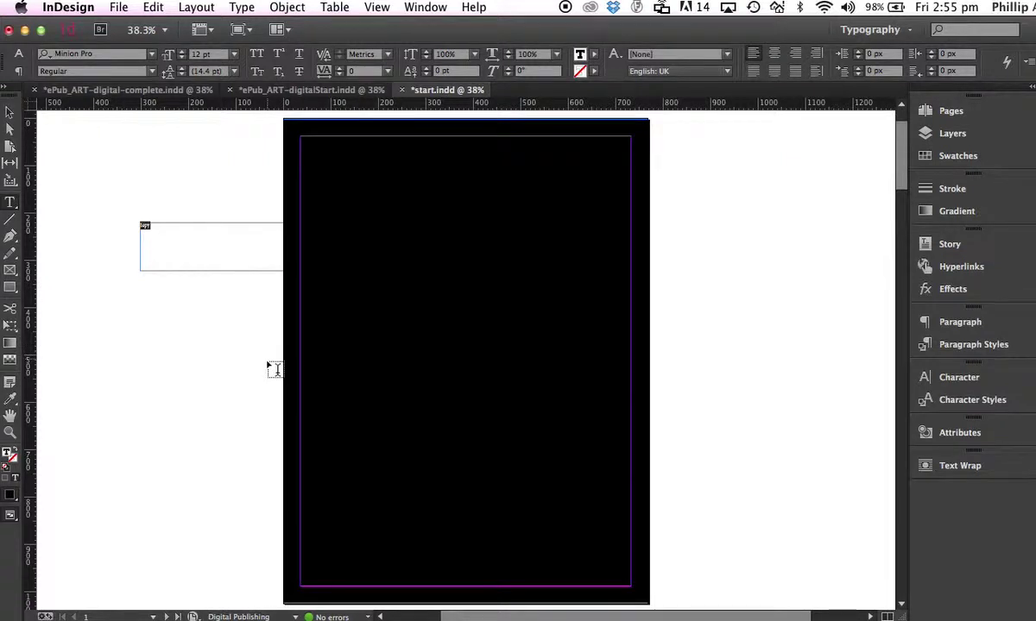
pyautogui.click(9, 113)
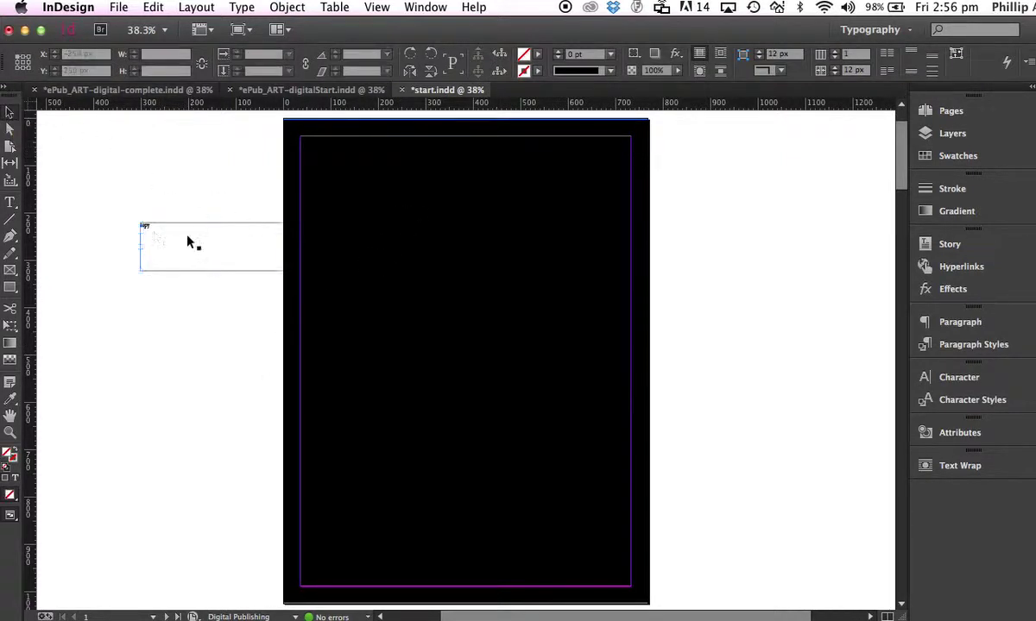
pyautogui.moveTo(141, 231)
pyautogui.mouseDown()
pyautogui.moveTo(241, 229)
pyautogui.moveTo(155, 243)
pyautogui.mouseUp()
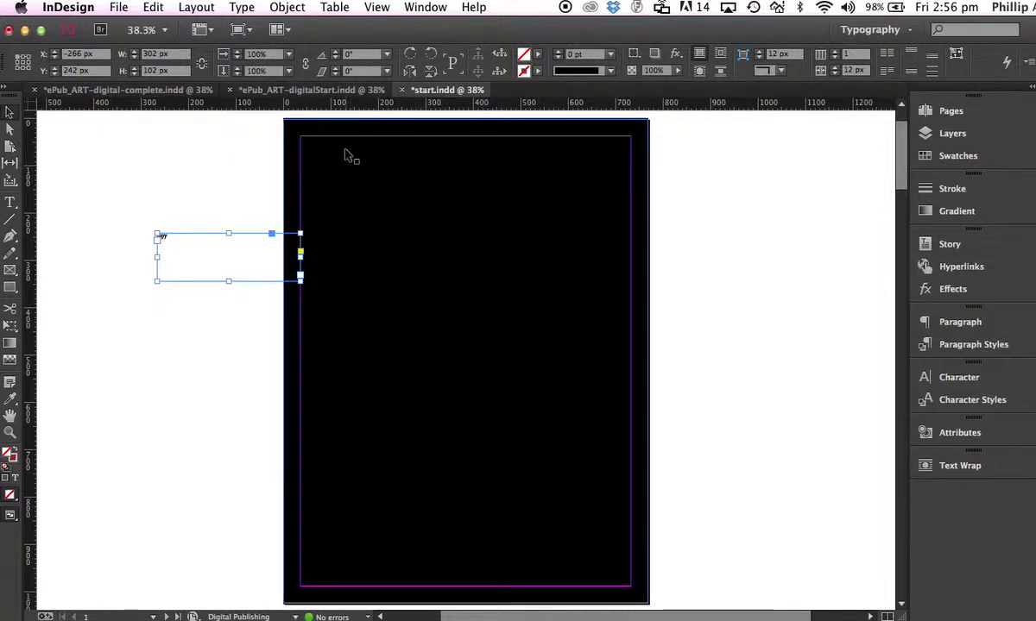
# Place the head-spineArt_dps.psd brain image into the selected frame.
pyautogui.click(119, 8)
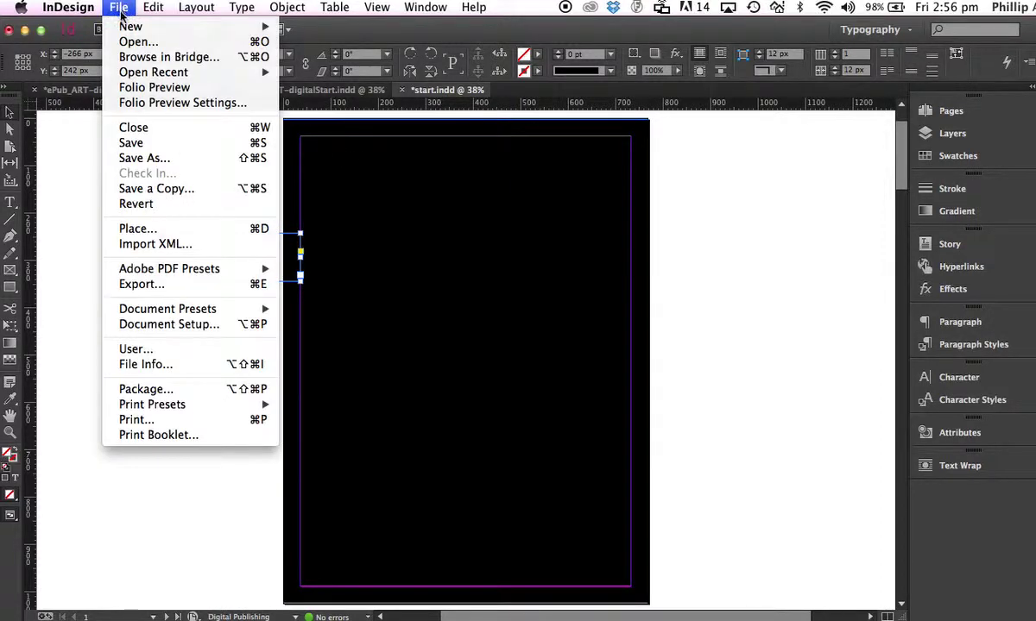
pyautogui.click(164, 229)
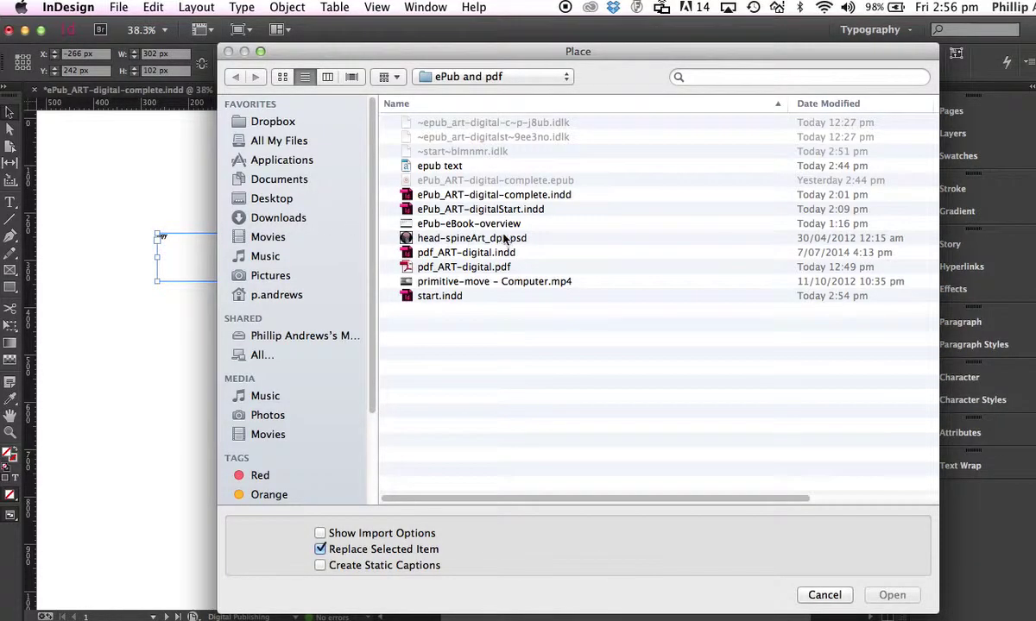
pyautogui.click(473, 238)
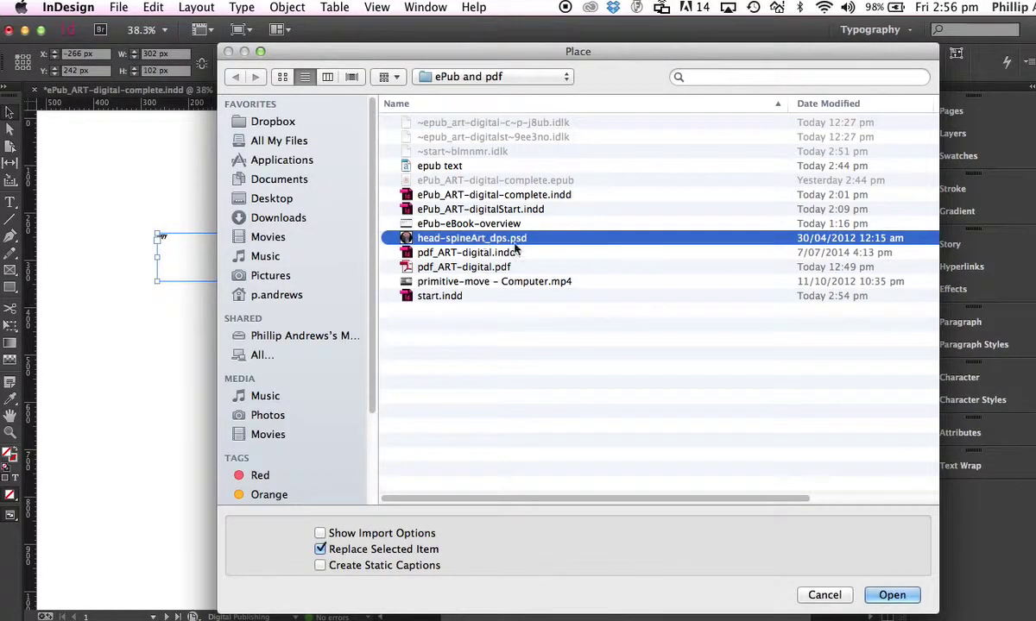
pyautogui.click(891, 595)
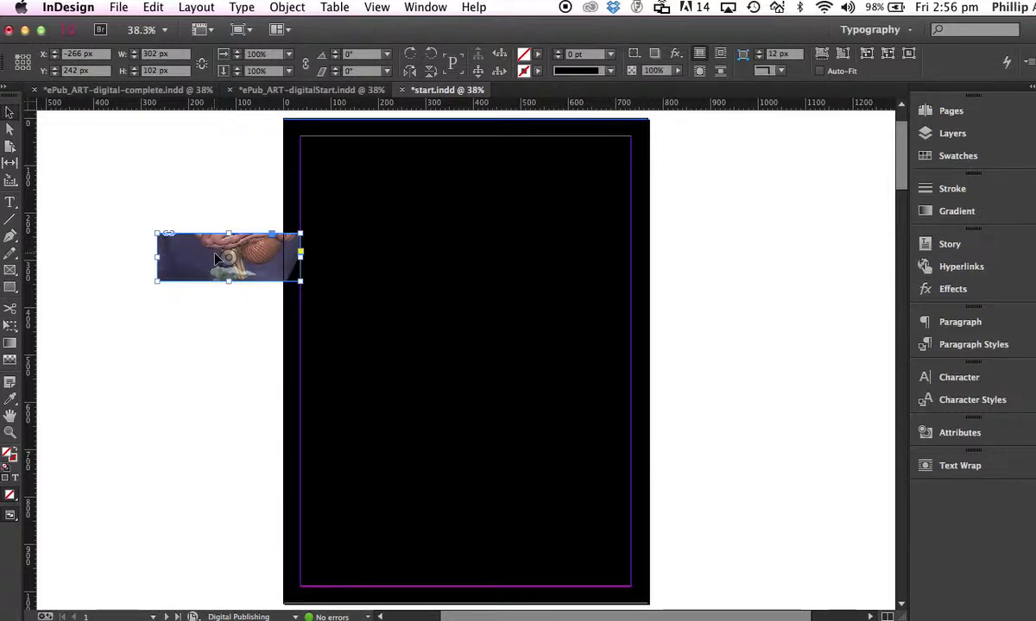
# Move the brain image onto the black cover, then marquee-select all page 1 objects.
pyautogui.moveTo(215, 259); pyautogui.dragTo(678, 153)
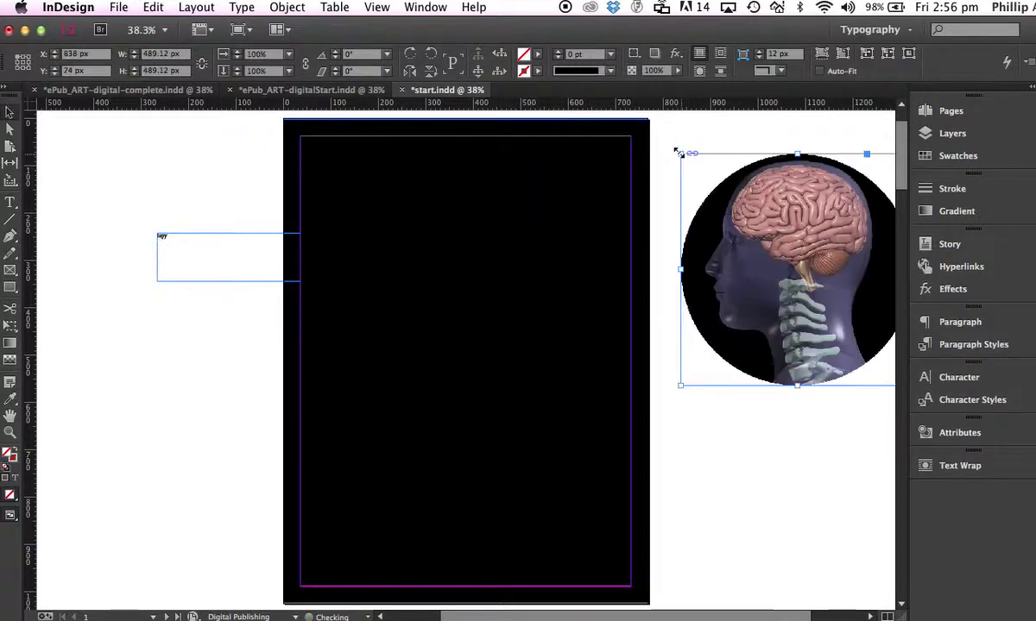
pyautogui.moveTo(777, 210); pyautogui.dragTo(699, 228)
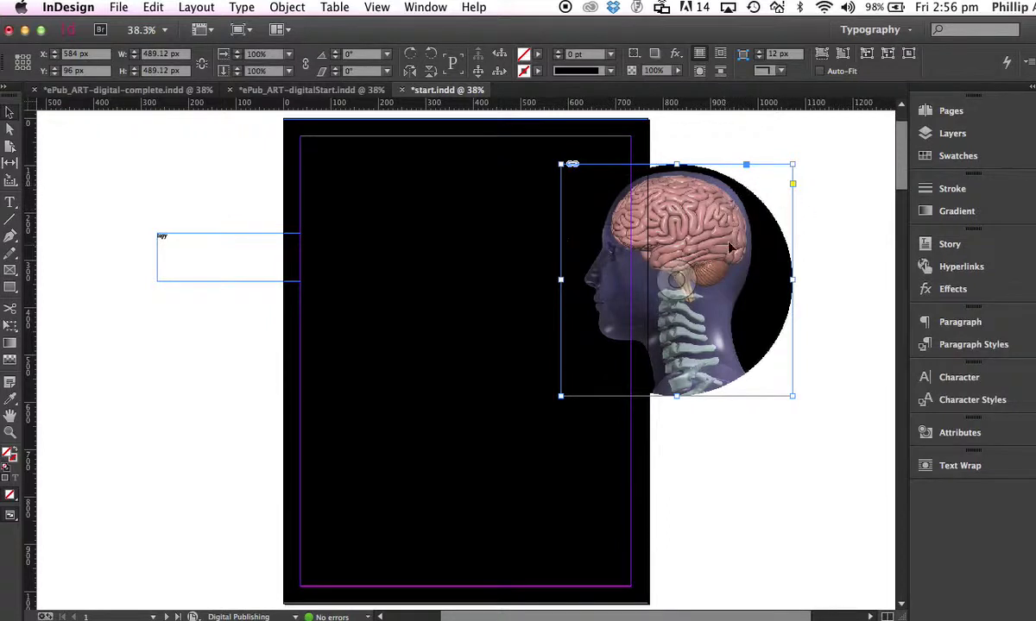
pyautogui.moveTo(750, 245); pyautogui.dragTo(544, 256)
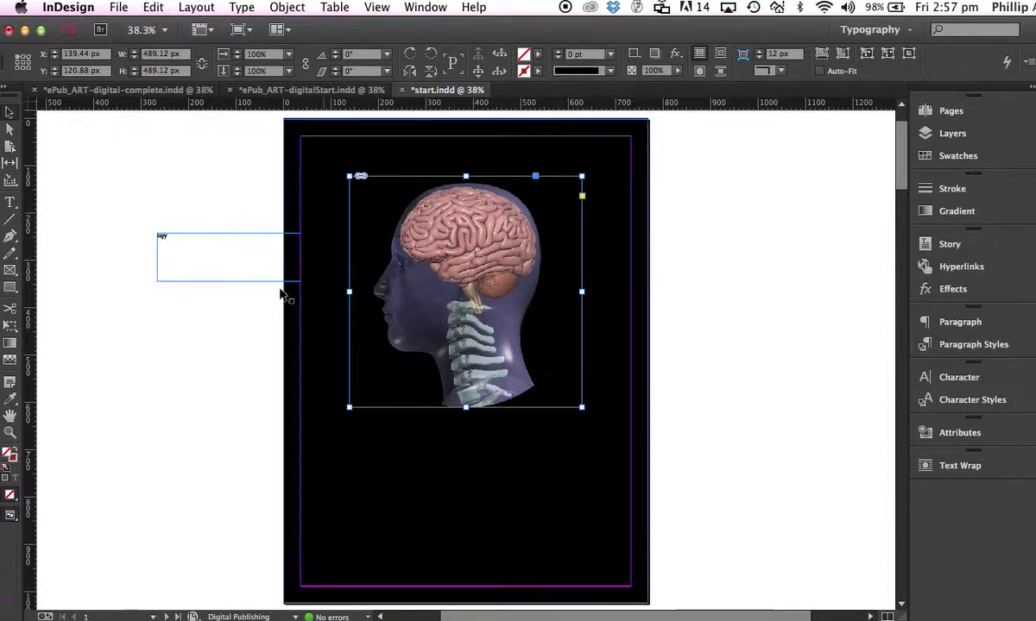
pyautogui.moveTo(119, 118); pyautogui.dragTo(726, 518)
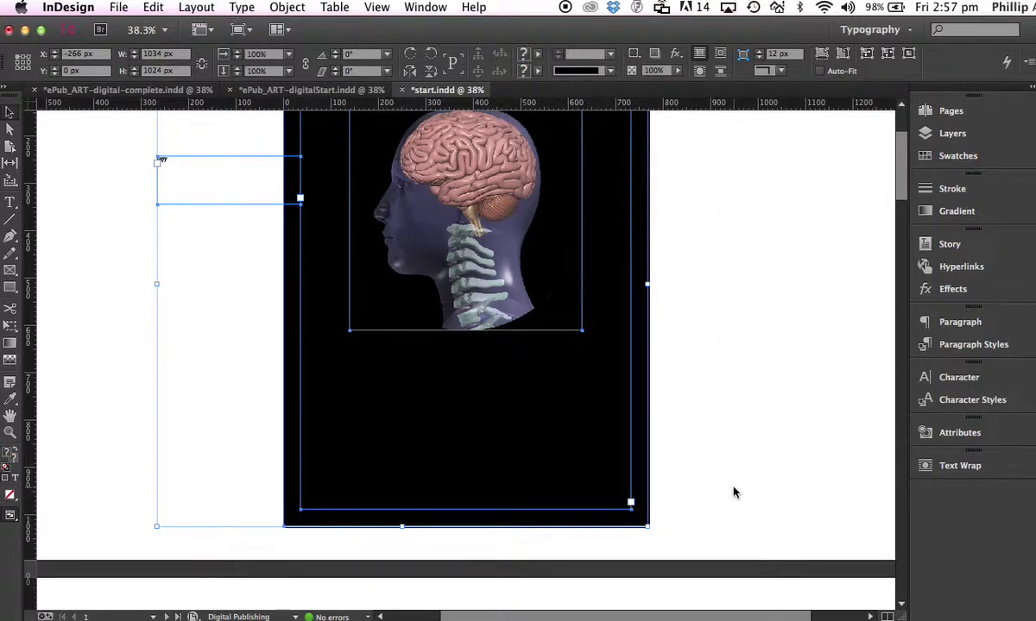
# Delete the rough cover and select the finished cover in ePub_ART-digitalStart.indd.
pyautogui.press('BackSpace')
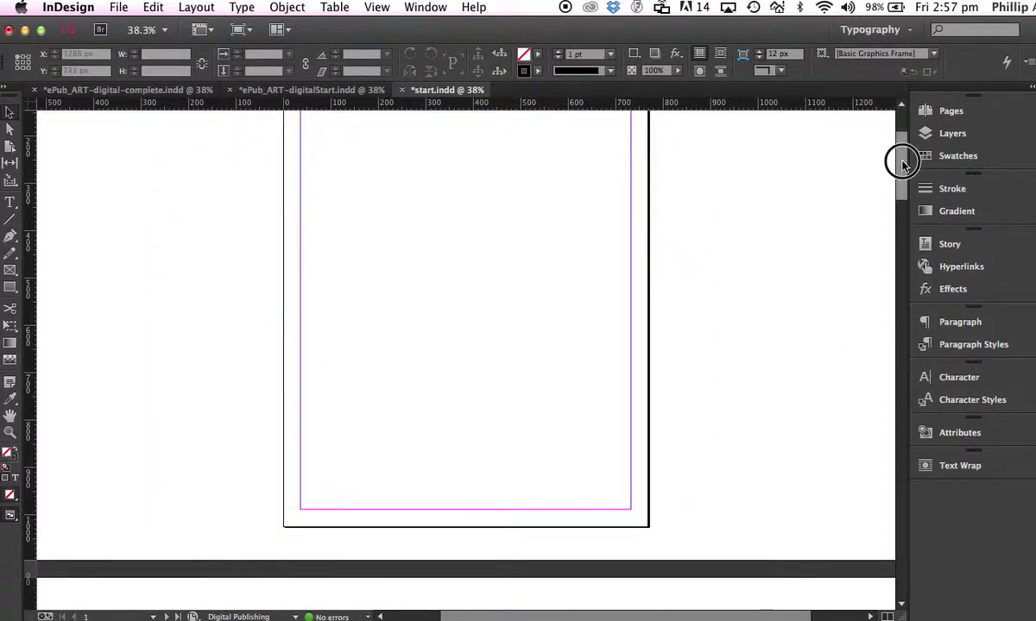
pyautogui.moveTo(903, 164); pyautogui.dragTo(902, 138)
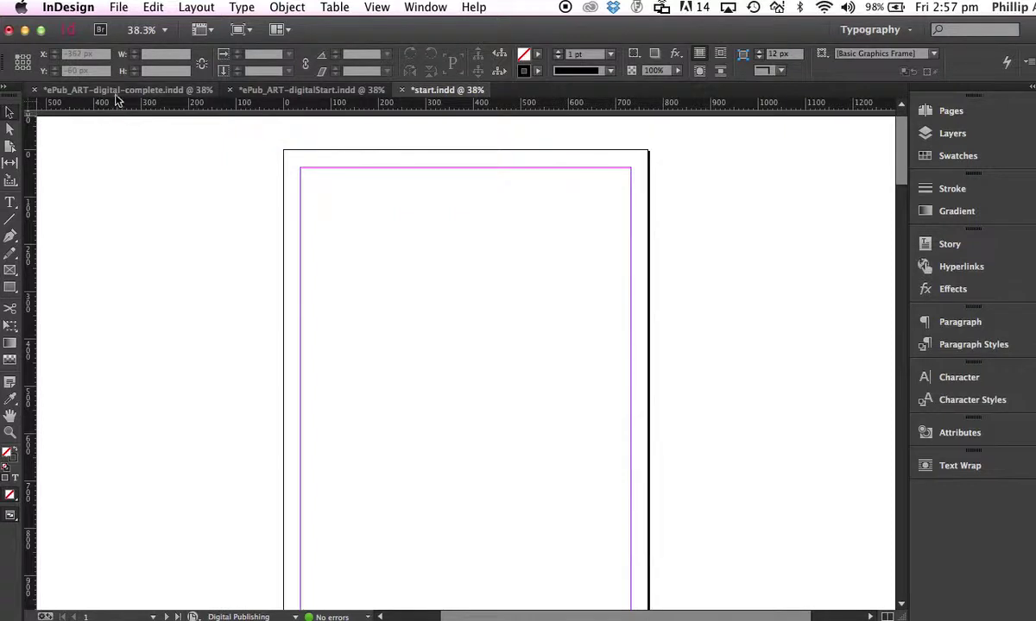
pyautogui.click(265, 90)
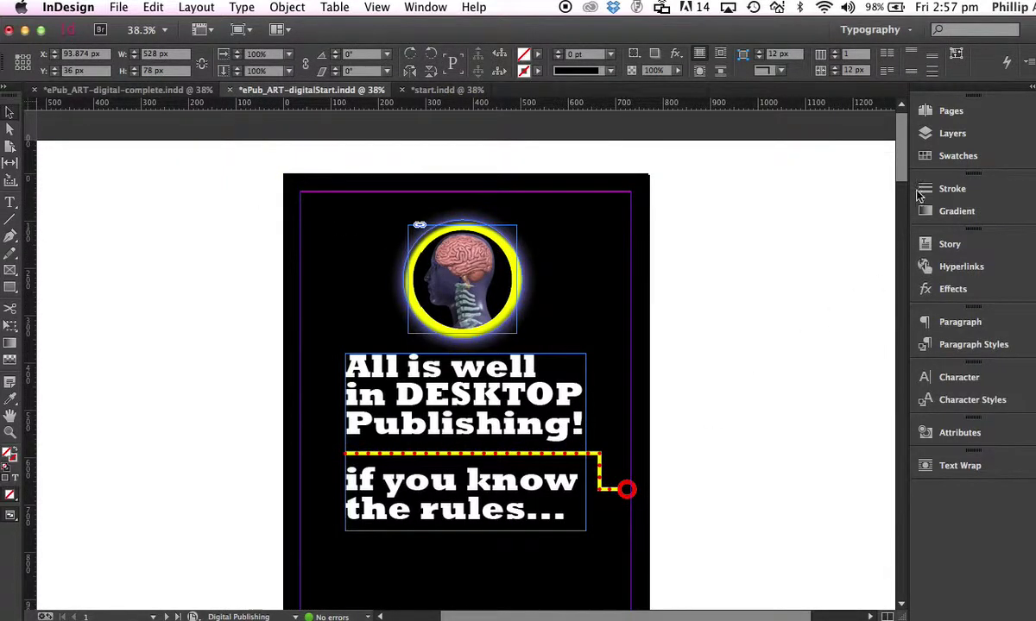
pyautogui.moveTo(902, 173); pyautogui.dragTo(902, 184)
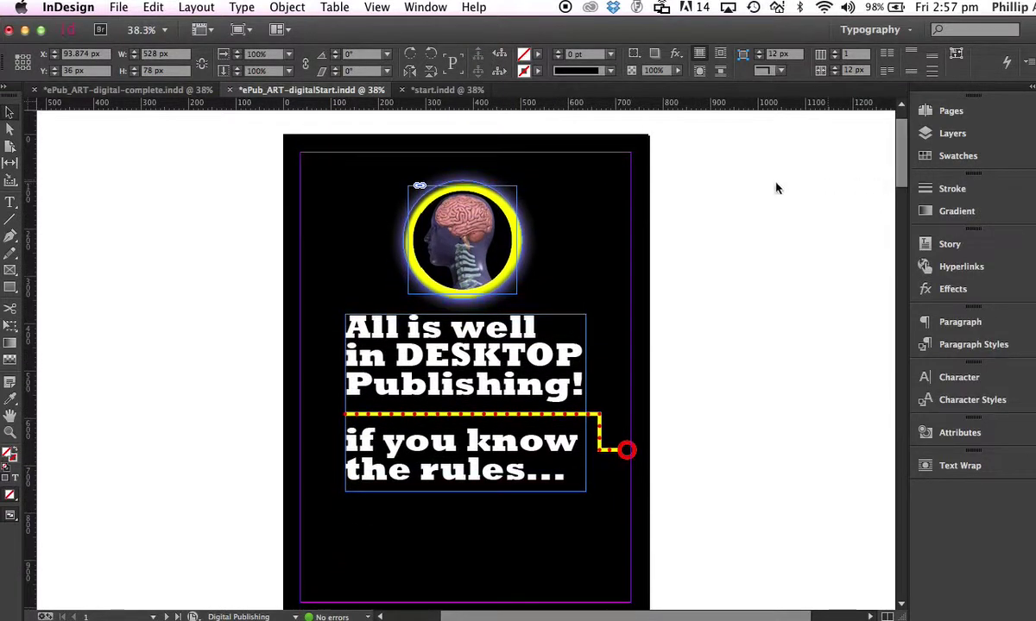
pyautogui.moveTo(257, 130); pyautogui.dragTo(677, 570)
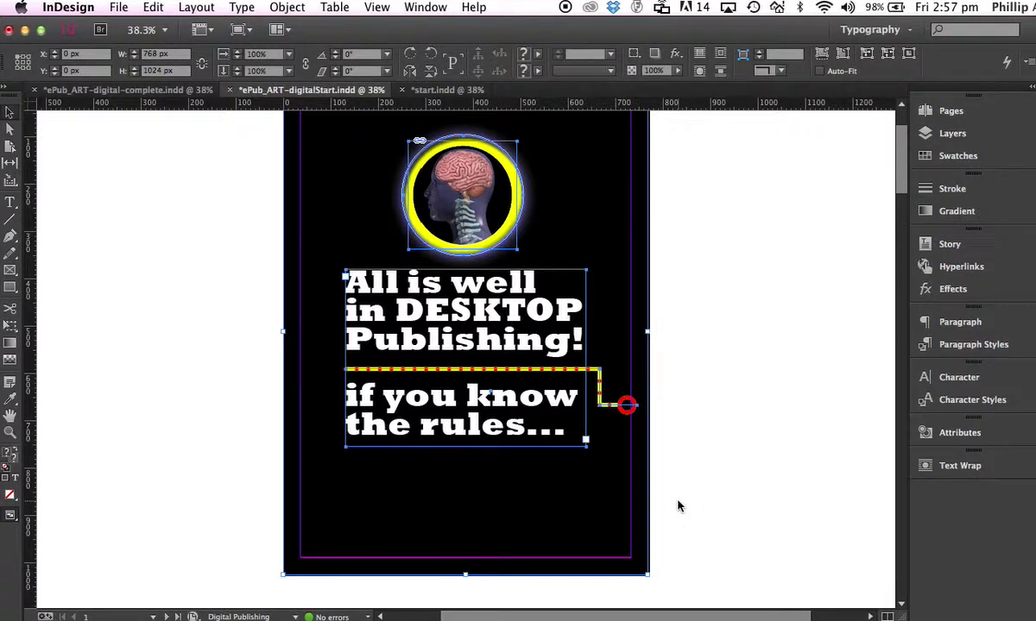
# Paste the finished cover in place on page 1 of start.indd and deselect it.
pyautogui.click(420, 89)
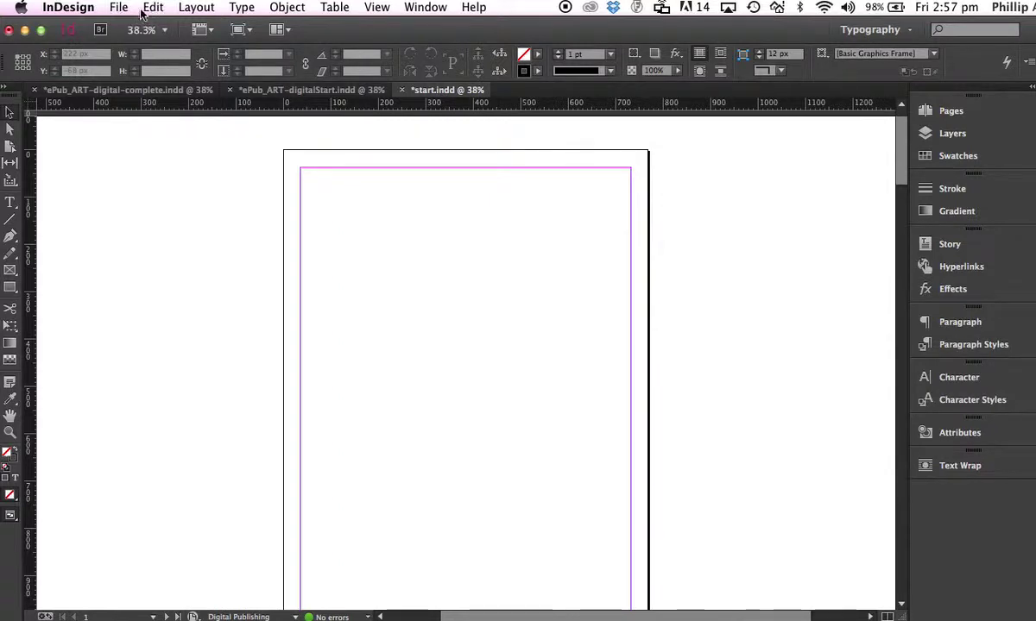
pyautogui.click(152, 9)
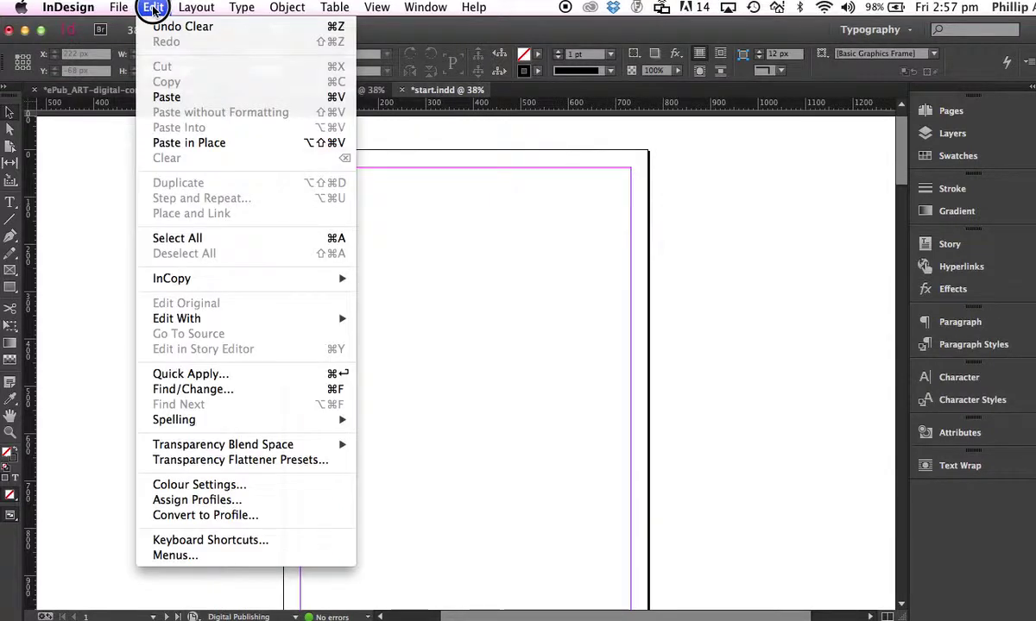
pyautogui.click(216, 144)
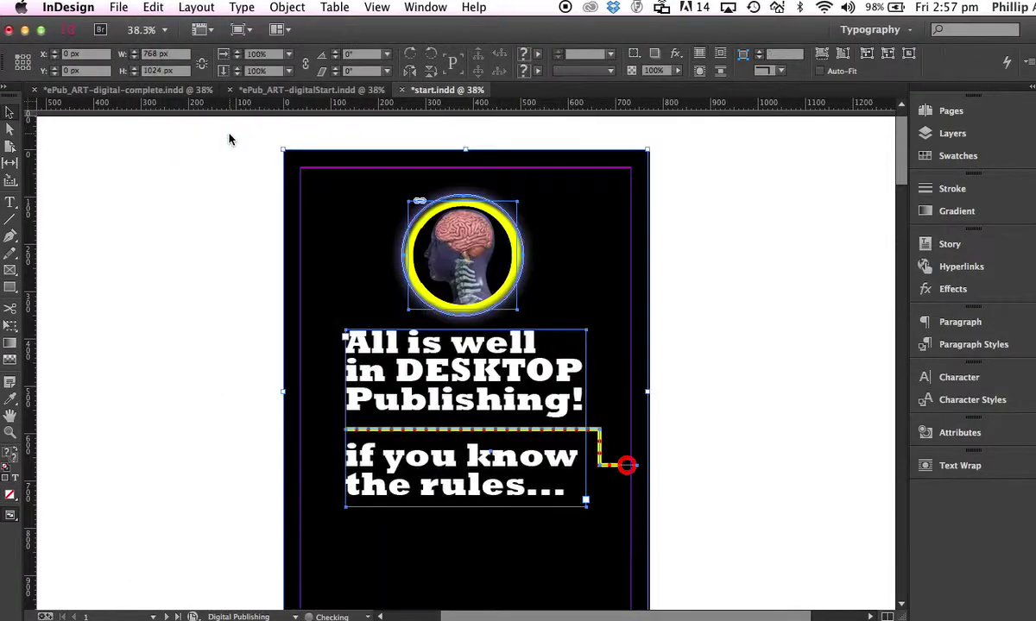
pyautogui.click(863, 185)
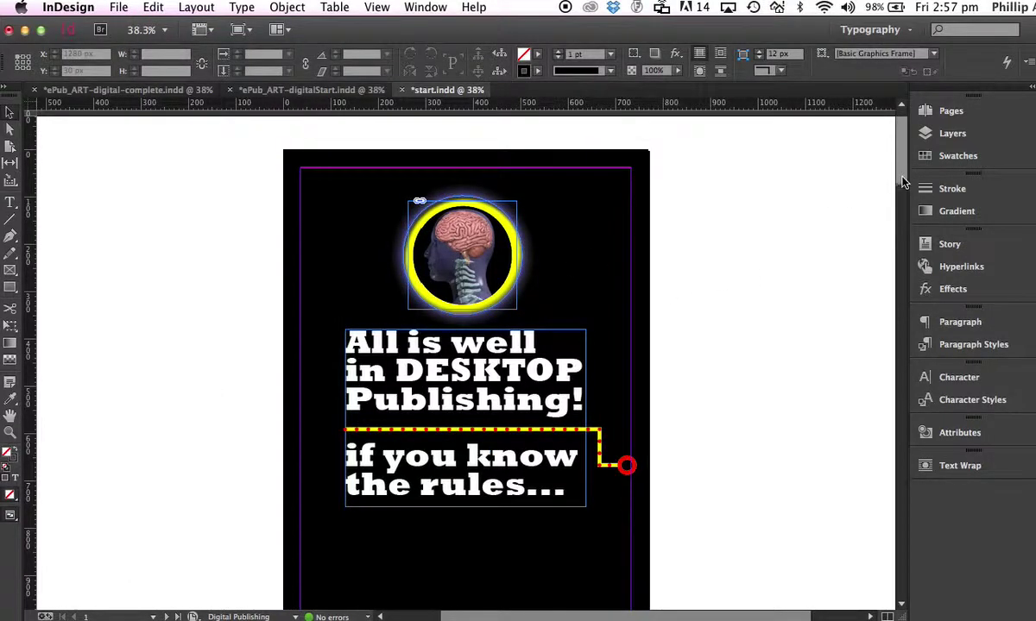
pyautogui.moveTo(902, 181)
pyautogui.mouseDown()
pyautogui.moveTo(890, 239)
pyautogui.moveTo(875, 170)
pyautogui.moveTo(873, 196)
pyautogui.moveTo(865, 183)
pyautogui.moveTo(896, 185)
pyautogui.mouseUp()
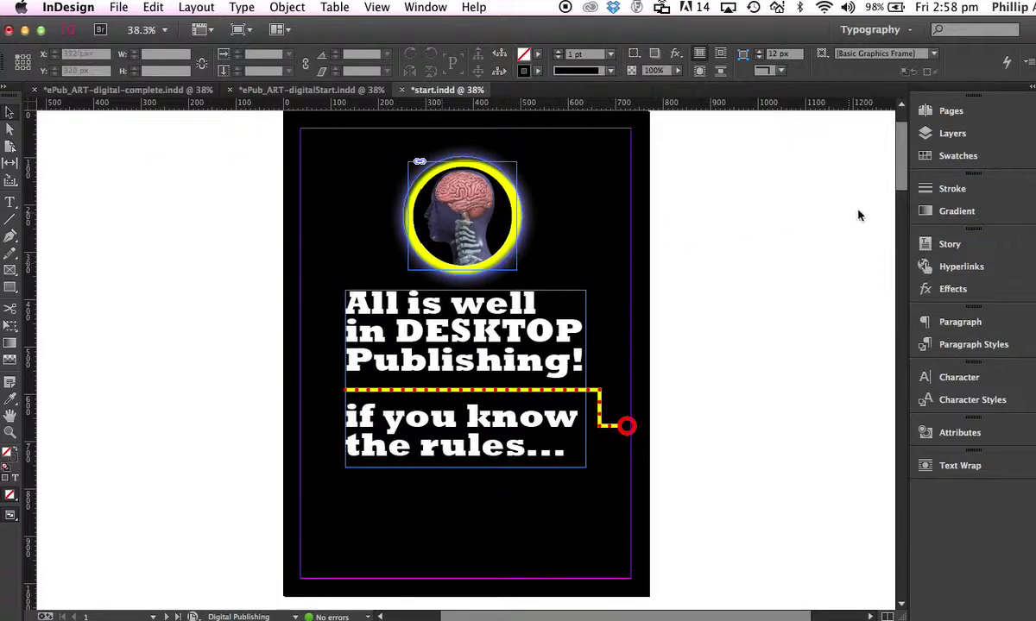
# Marquee-select the black background, brain image and title text, then group them.
pyautogui.moveTo(902, 178); pyautogui.dragTo(902, 174)
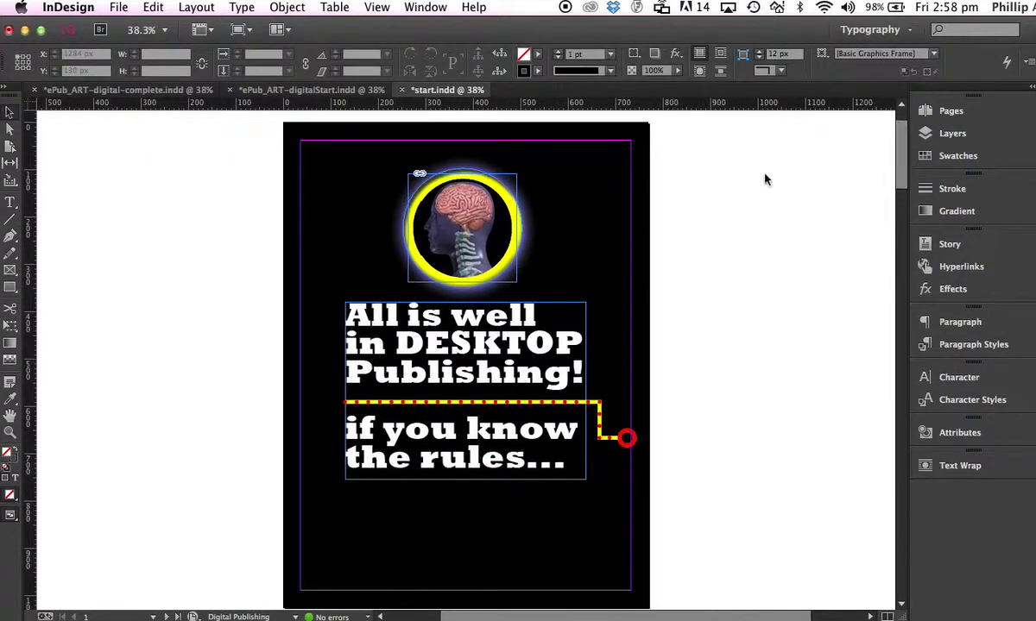
pyautogui.moveTo(270, 121); pyautogui.dragTo(681, 551)
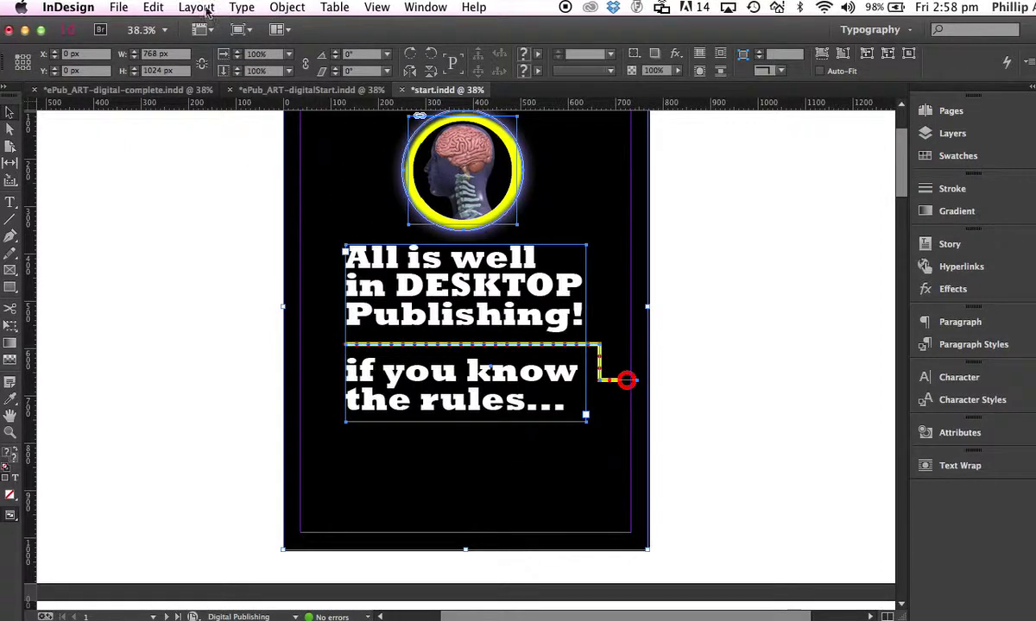
pyautogui.click(290, 9)
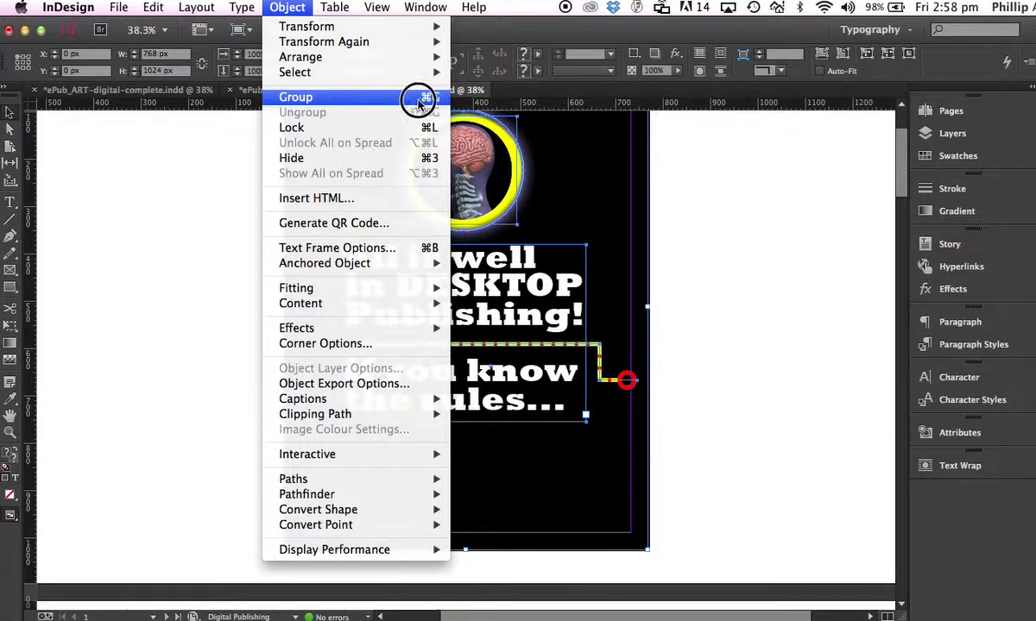
pyautogui.click(409, 97)
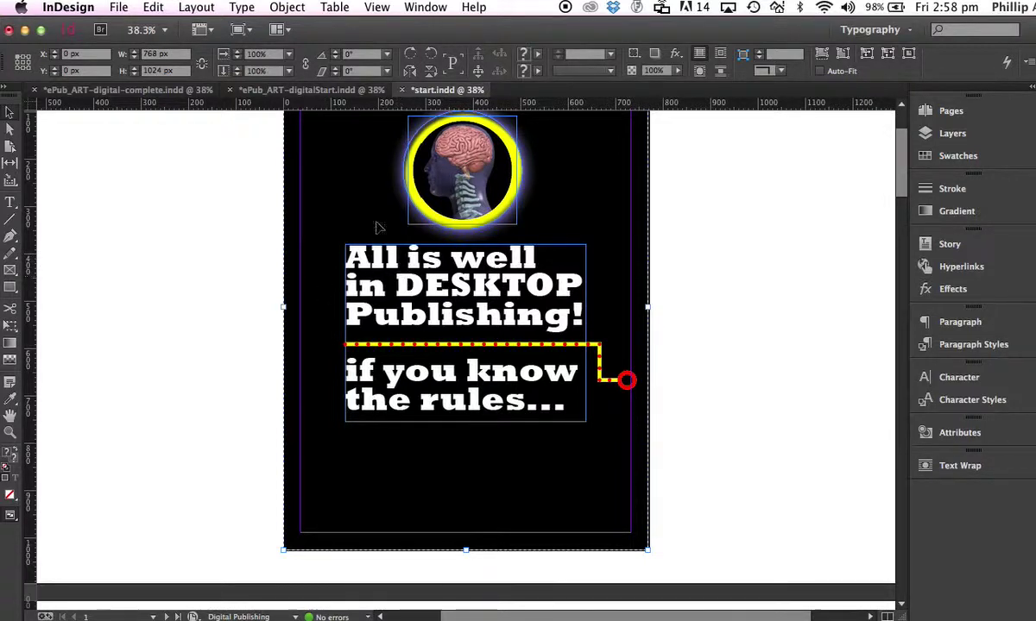
# Give the cover group custom EPUB rasterisation: JPEG, 300 ppi, High quality, Baseline.
pyautogui.click(290, 9)
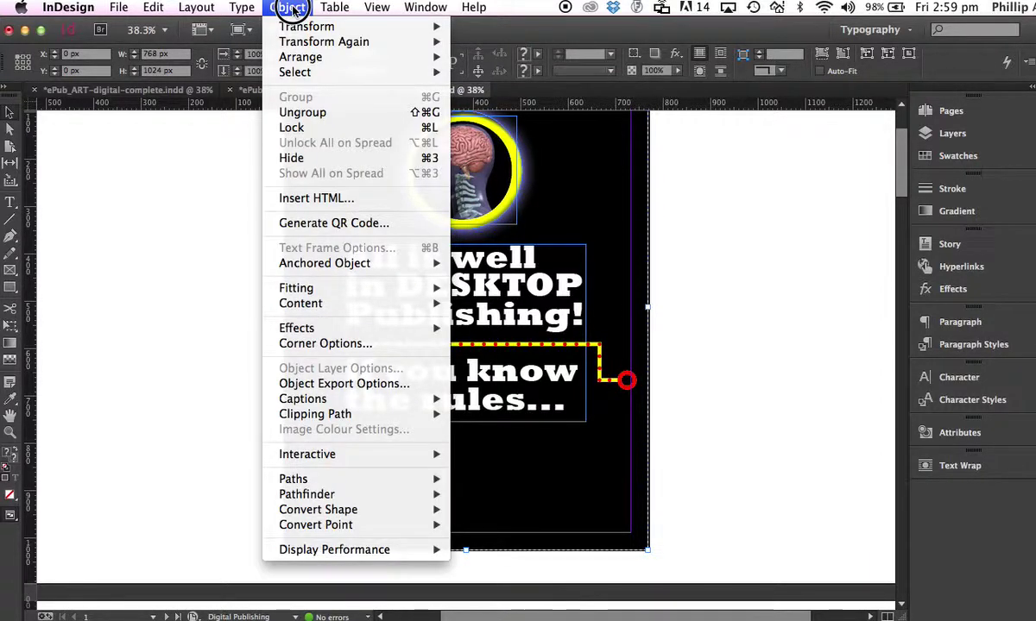
pyautogui.click(335, 385)
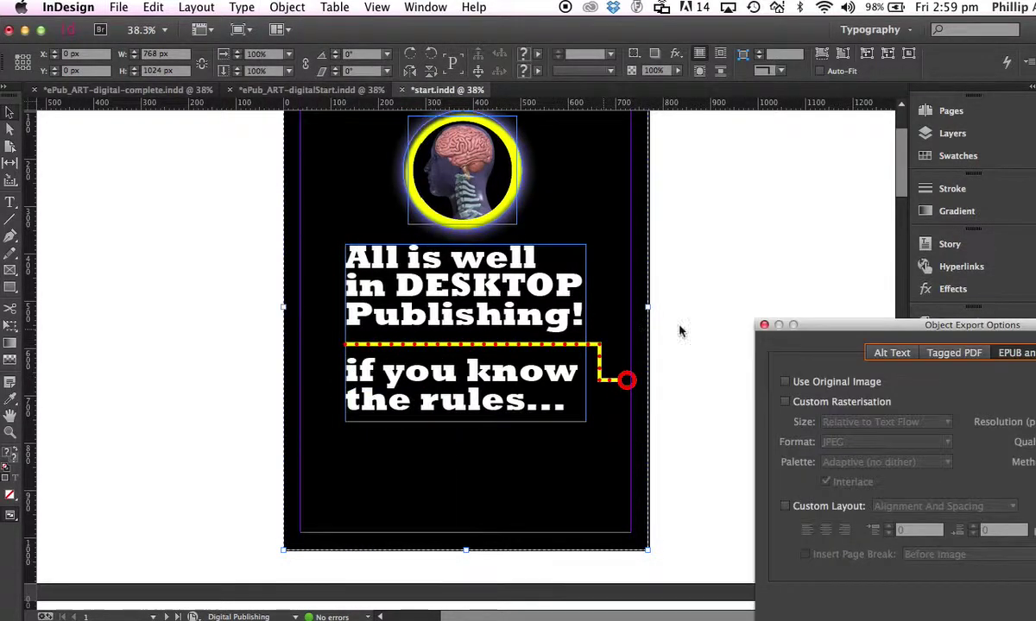
pyautogui.moveTo(809, 322); pyautogui.dragTo(228, 212)
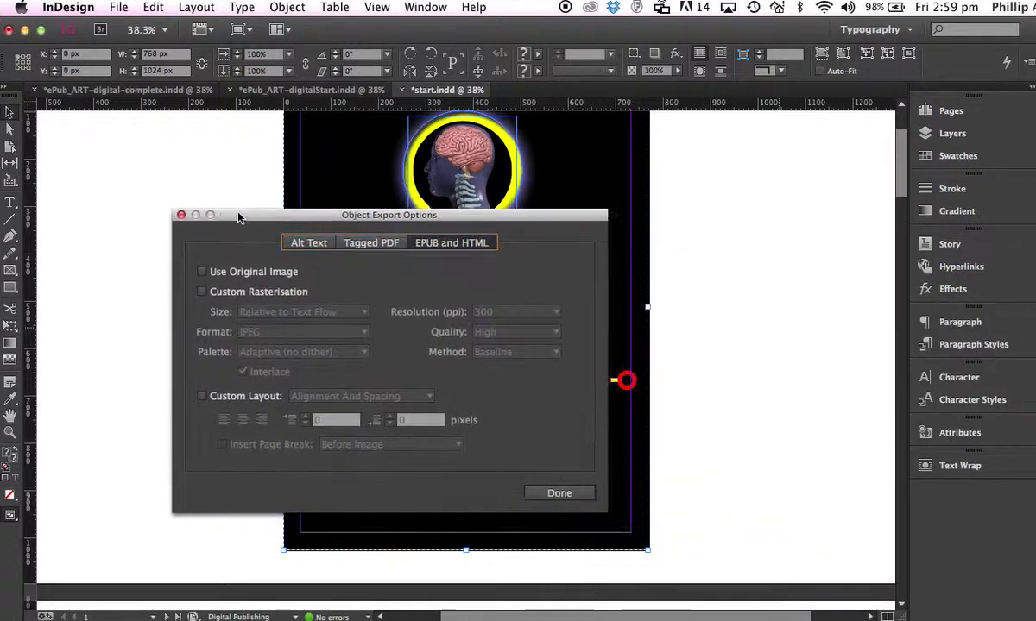
pyautogui.click(304, 243)
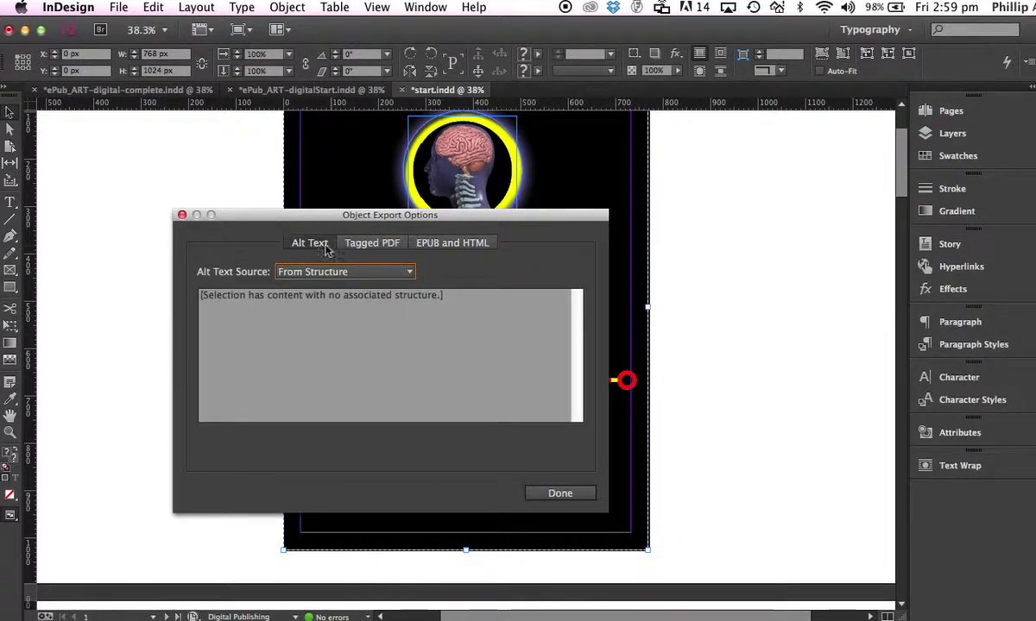
pyautogui.click(451, 244)
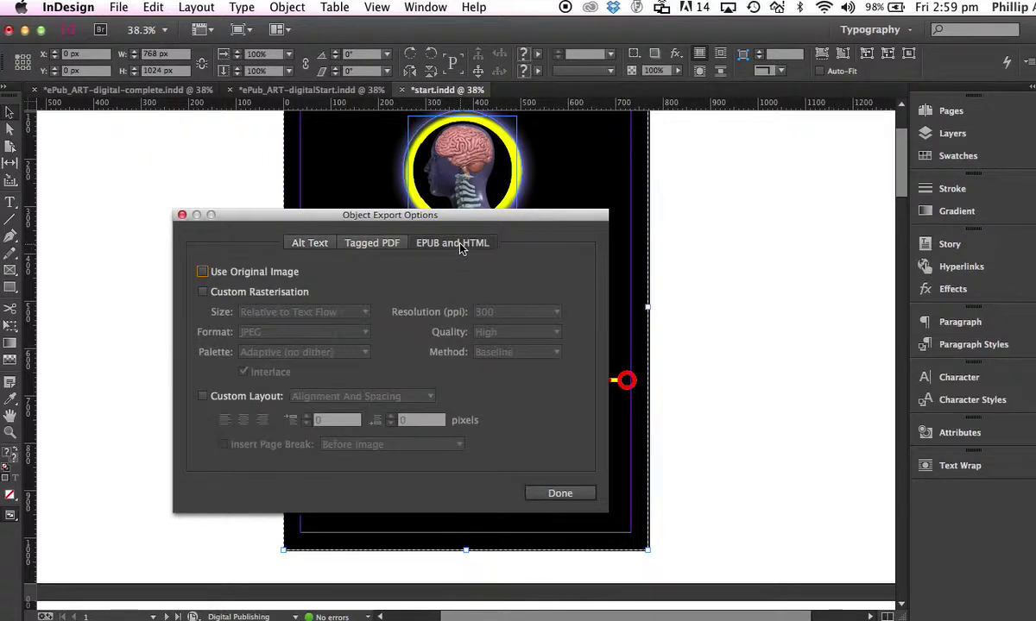
pyautogui.click(202, 292)
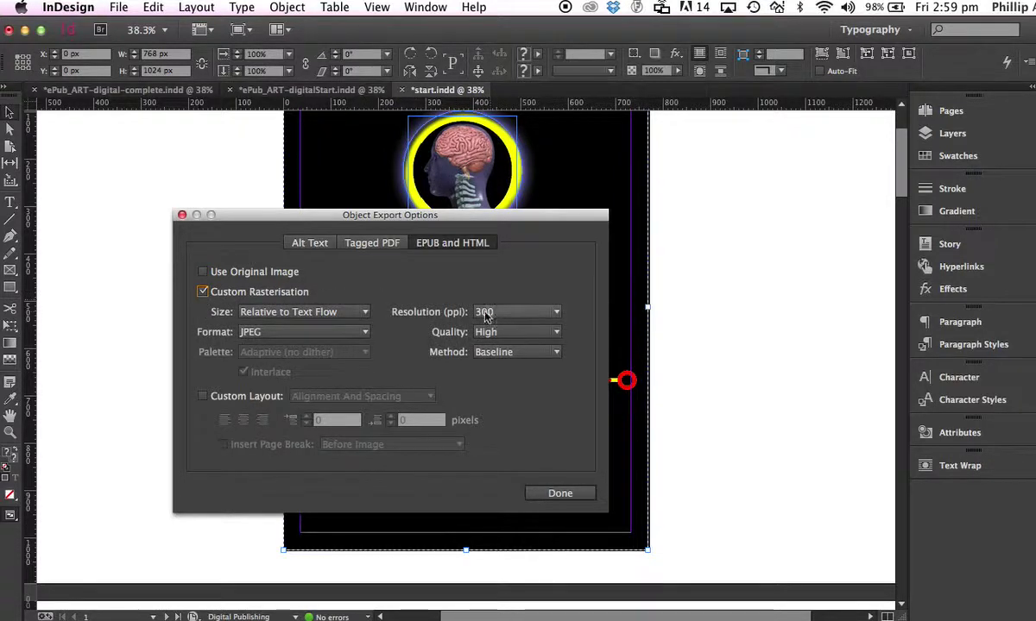
pyautogui.click(552, 314)
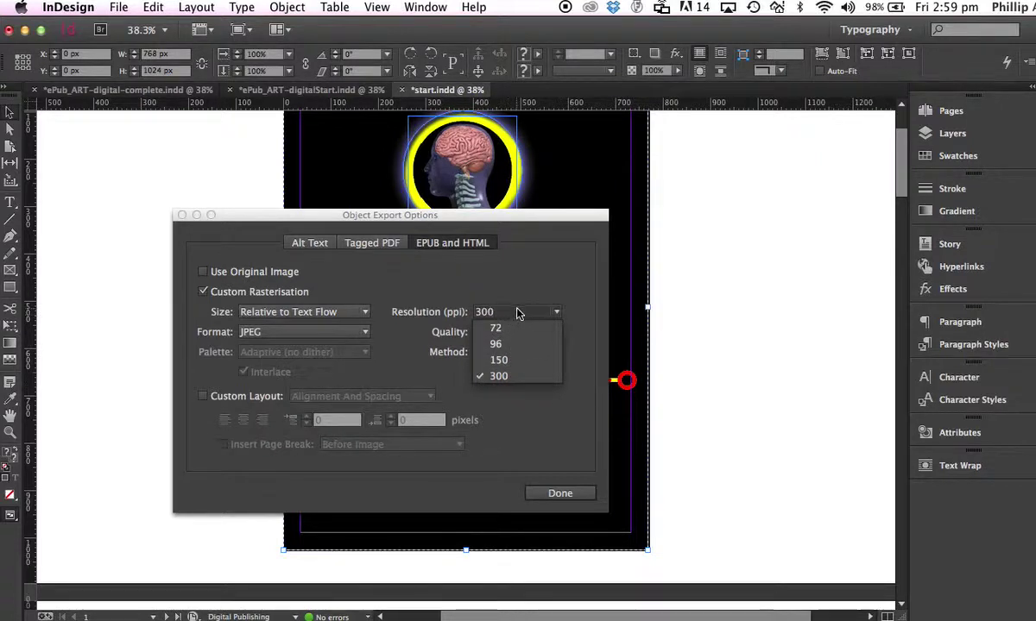
pyautogui.click(518, 313)
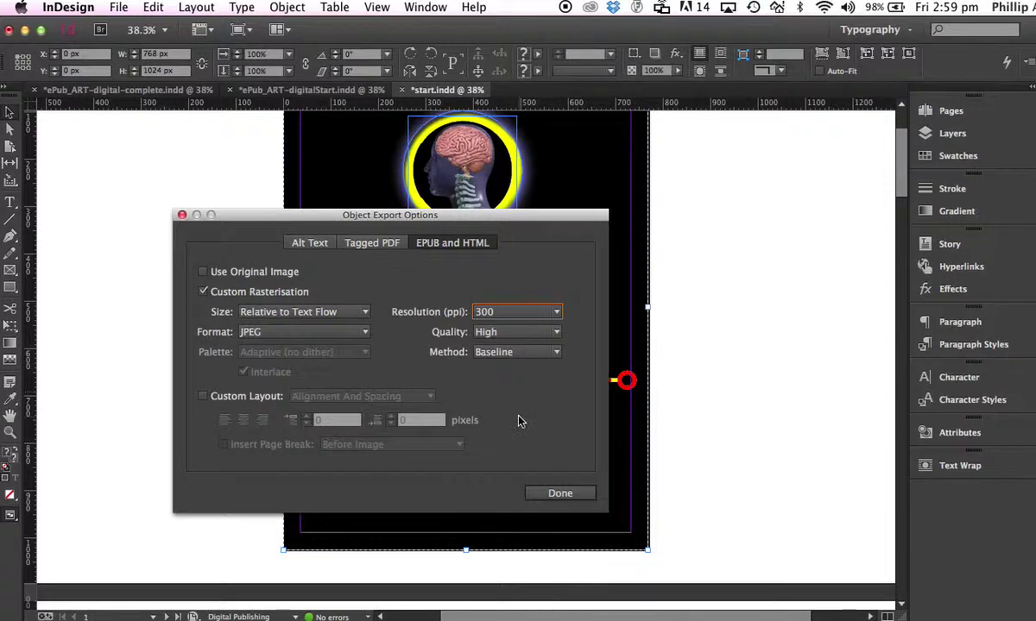
pyautogui.click(574, 494)
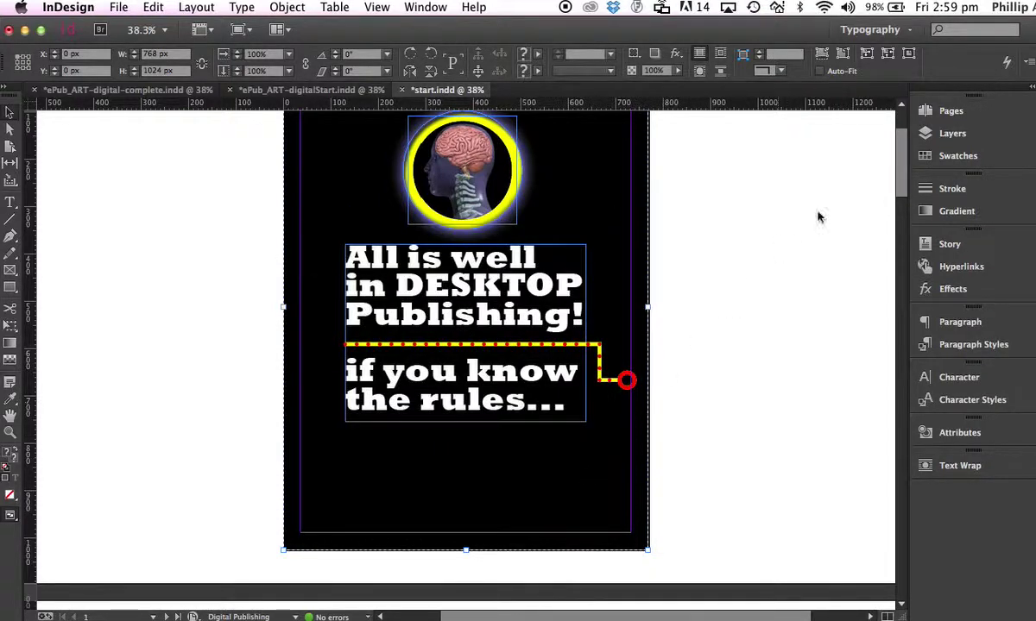
# Scroll down to page 2 holding the plain epub chapter text.
pyautogui.moveTo(902, 143); pyautogui.dragTo(878, 150)
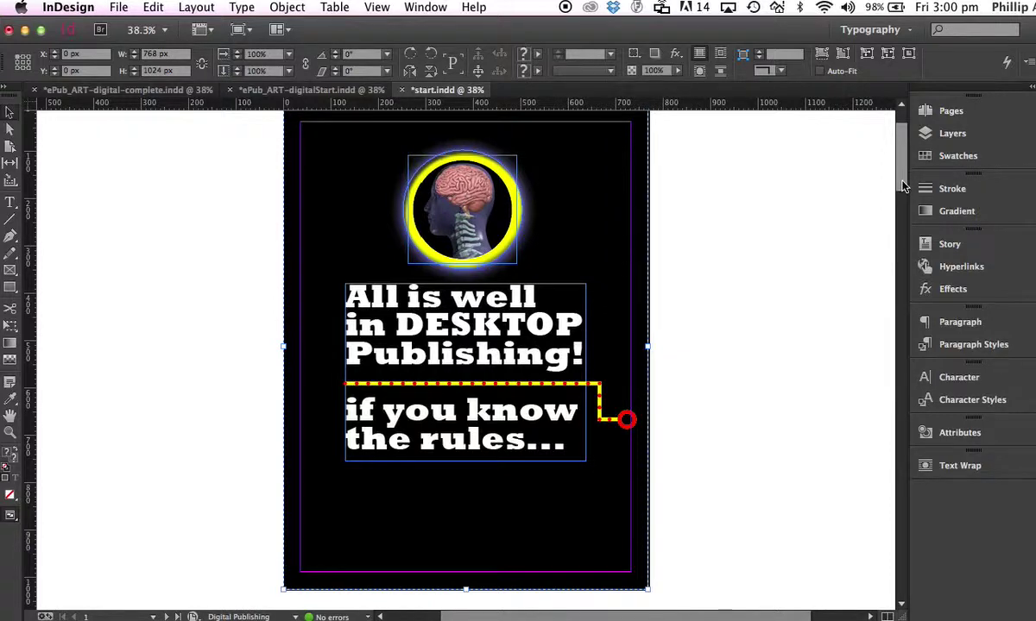
pyautogui.moveTo(902, 186); pyautogui.dragTo(880, 257)
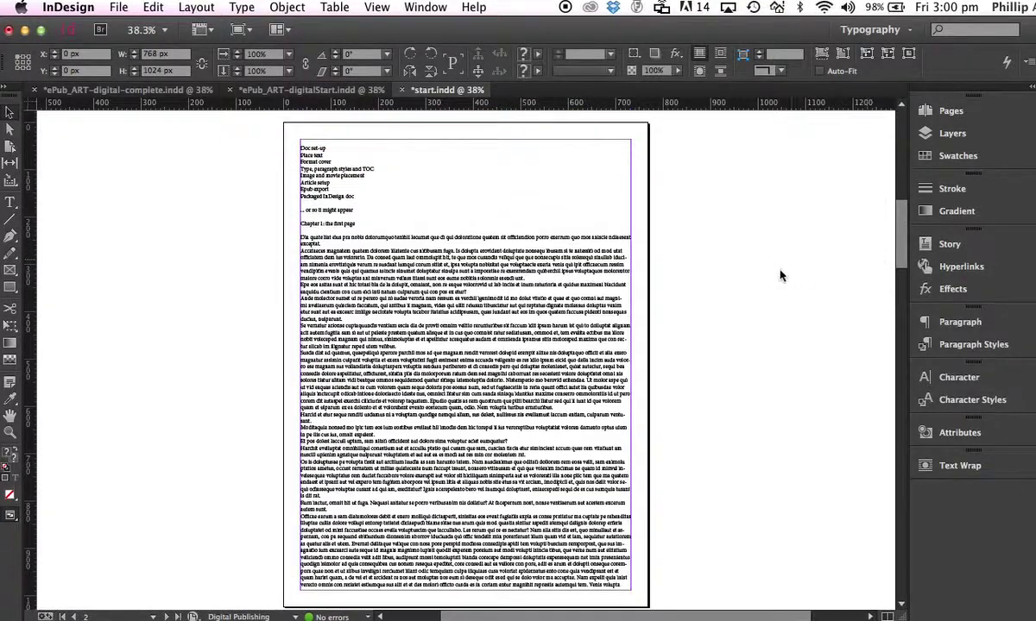